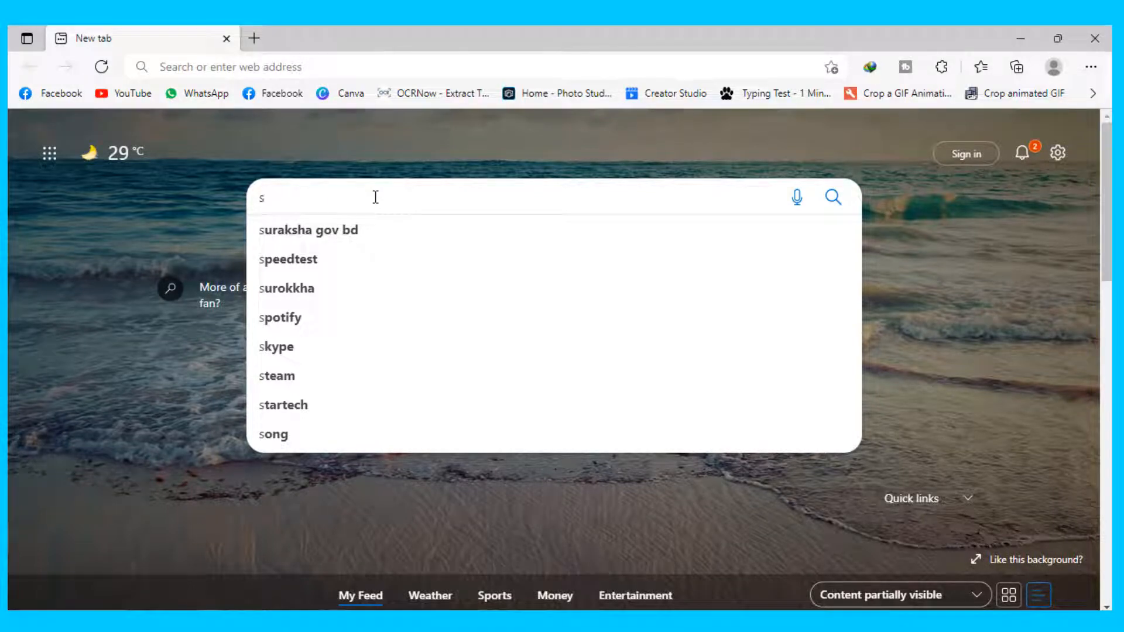
Search the web for "scratch old paper background"
text(ra)
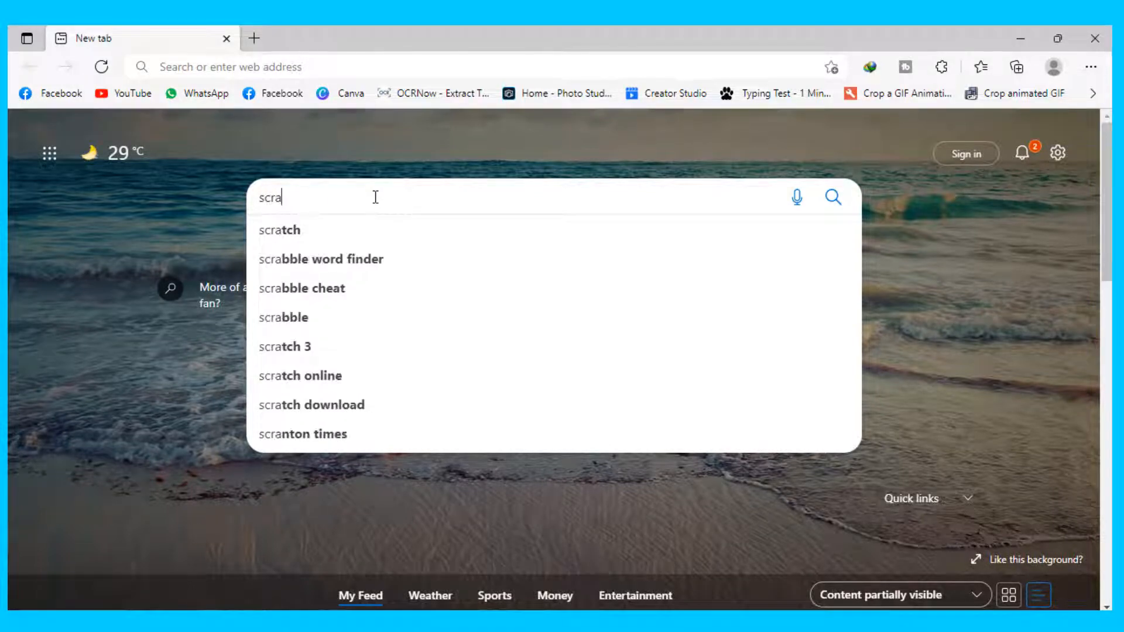
text(tch o)
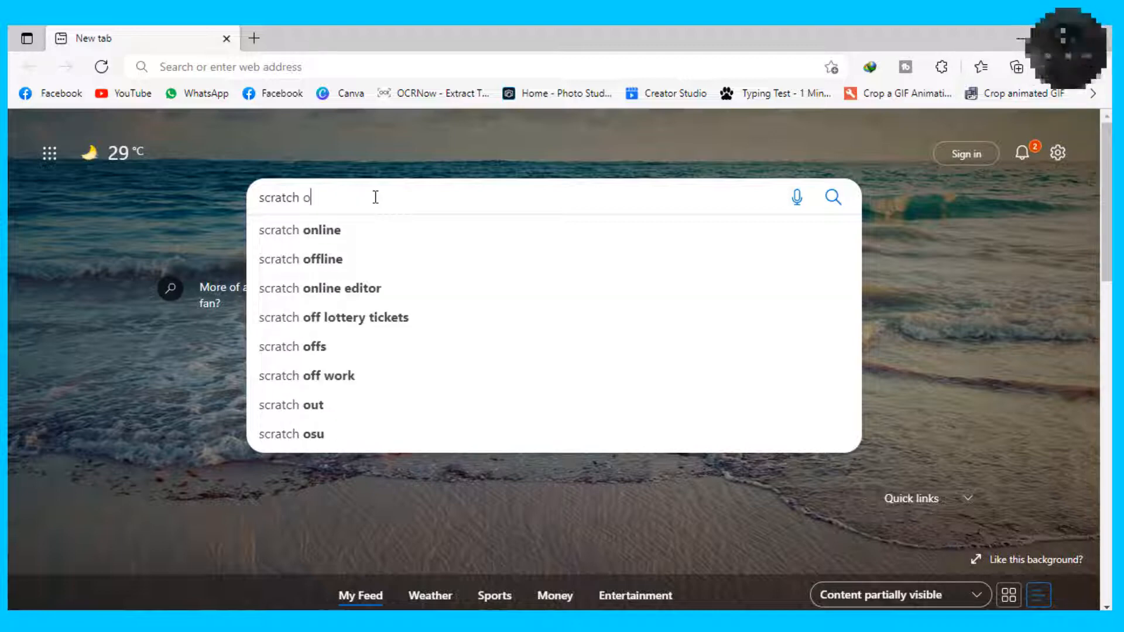
text(ld pa)
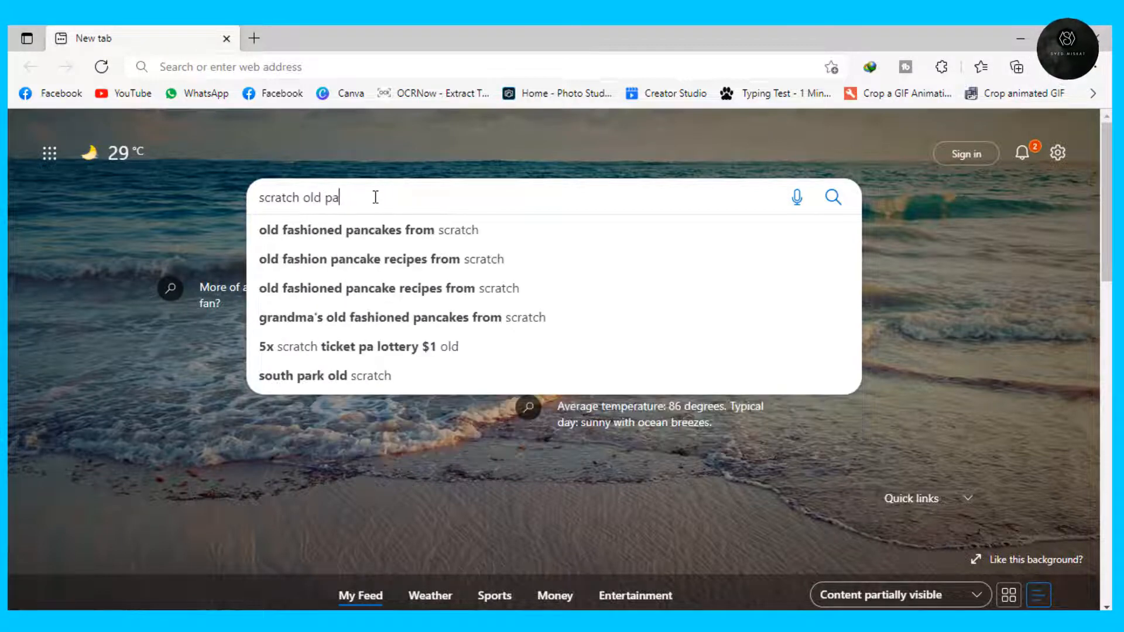
text(per )
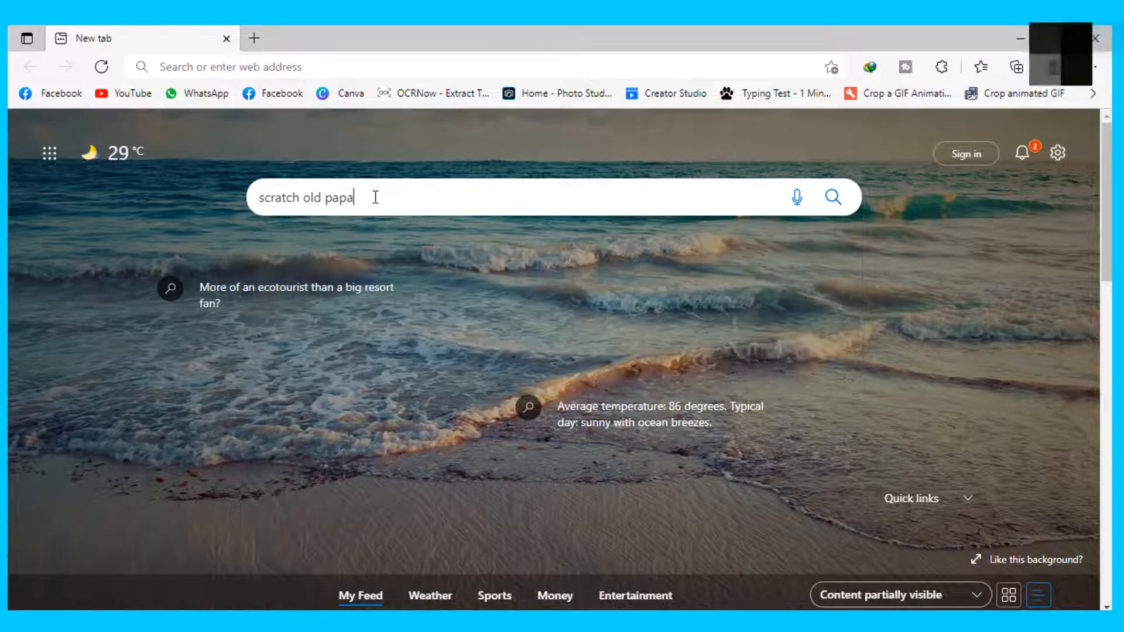
text(ban)
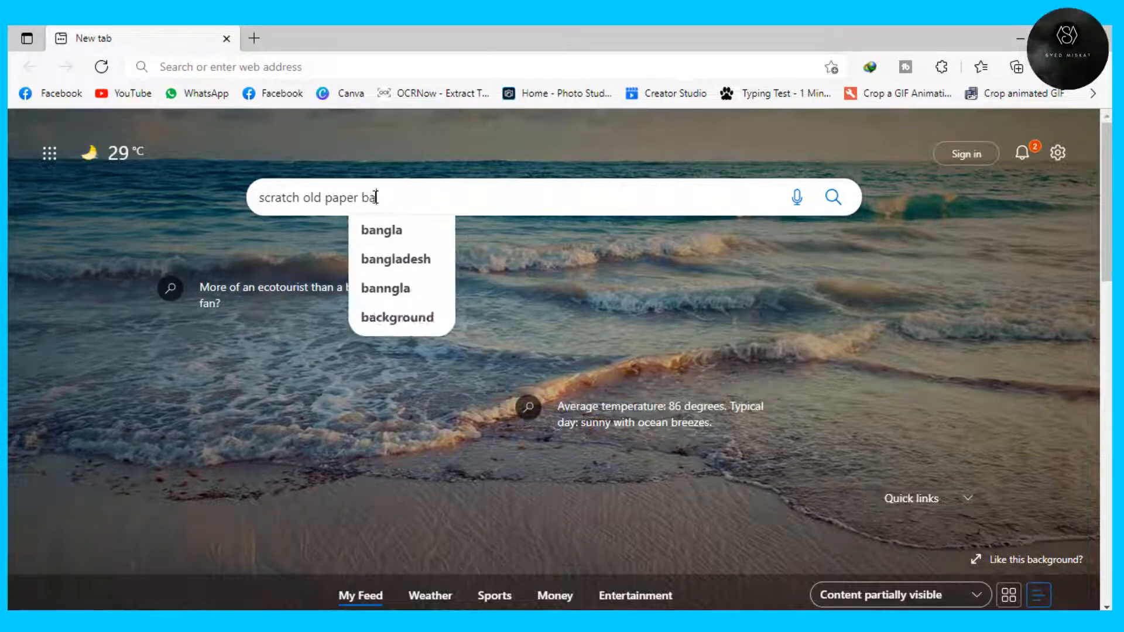
text(c)
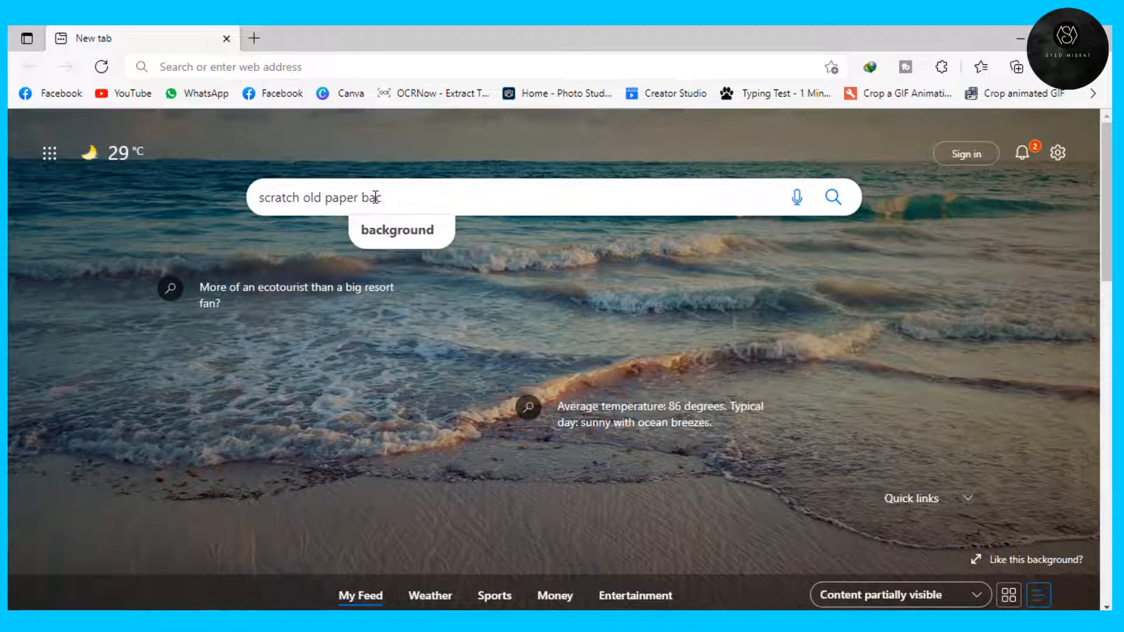
key(Tab)
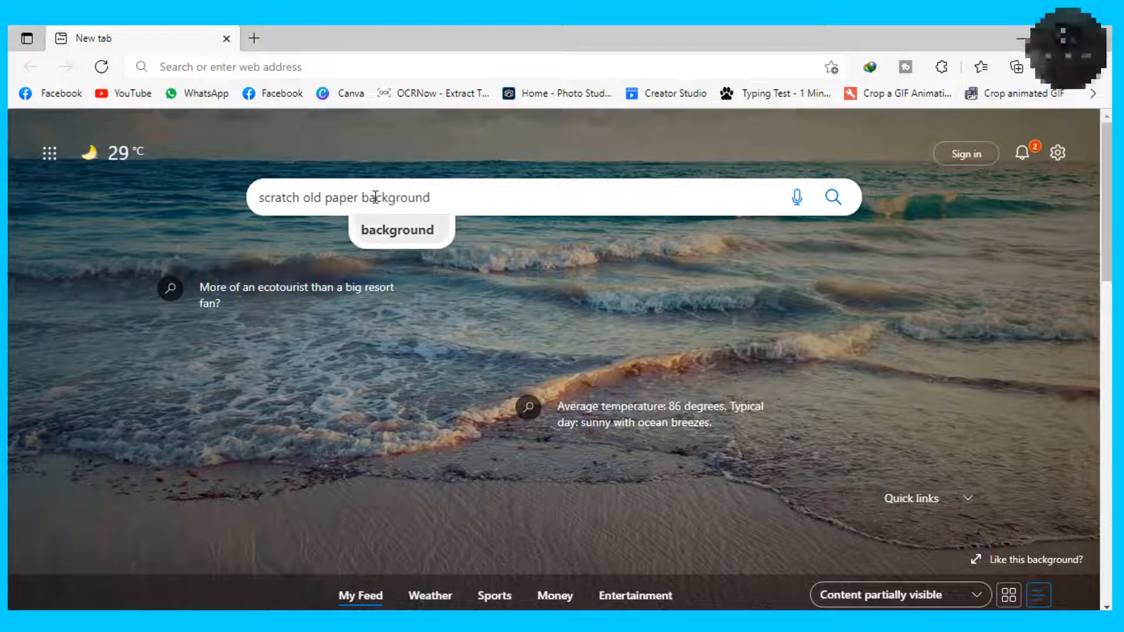
key(Return)
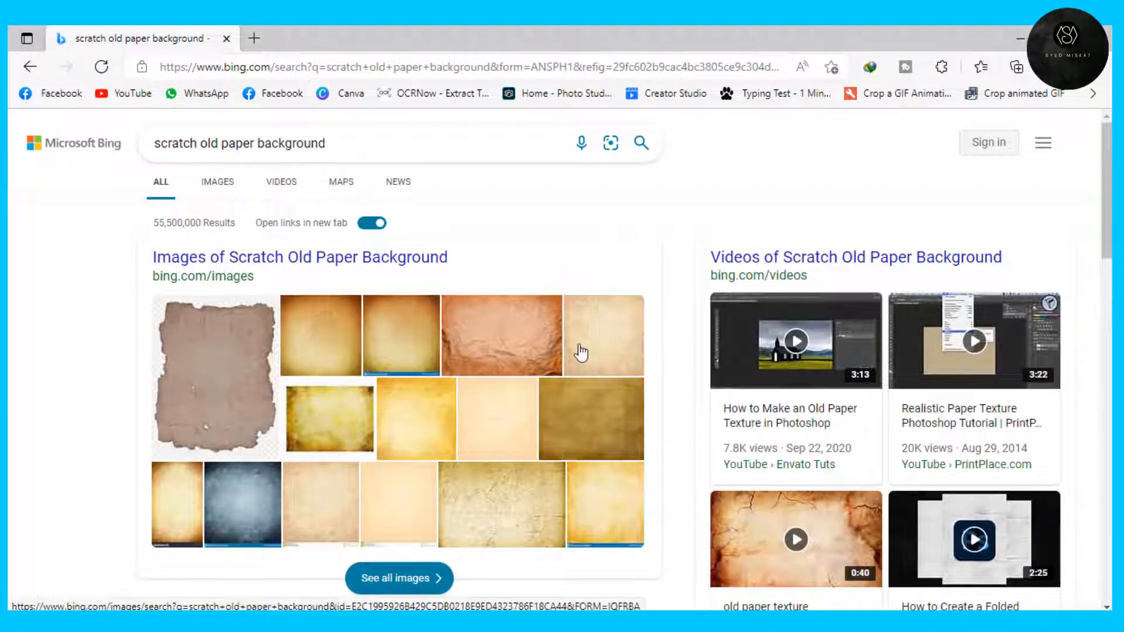
Show the image results and open the yellow scratched paper texture from Designbeep in the image viewer
scroll(304, 351, down, 5)
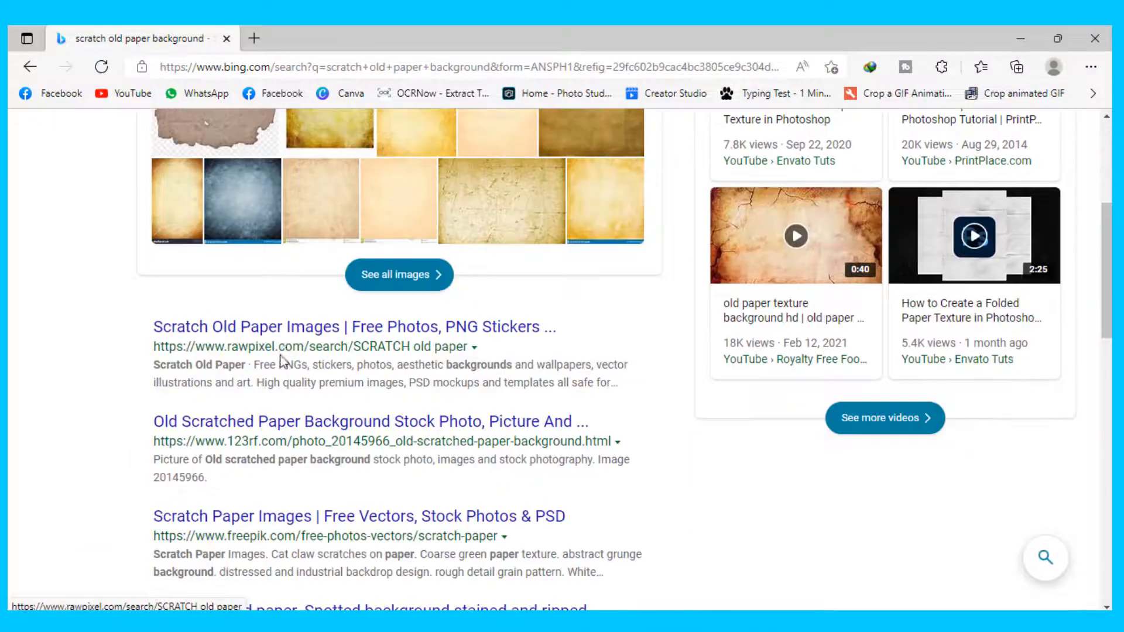
scroll(286, 316, up, 3)
scroll(286, 316, up, 3)
click(218, 183)
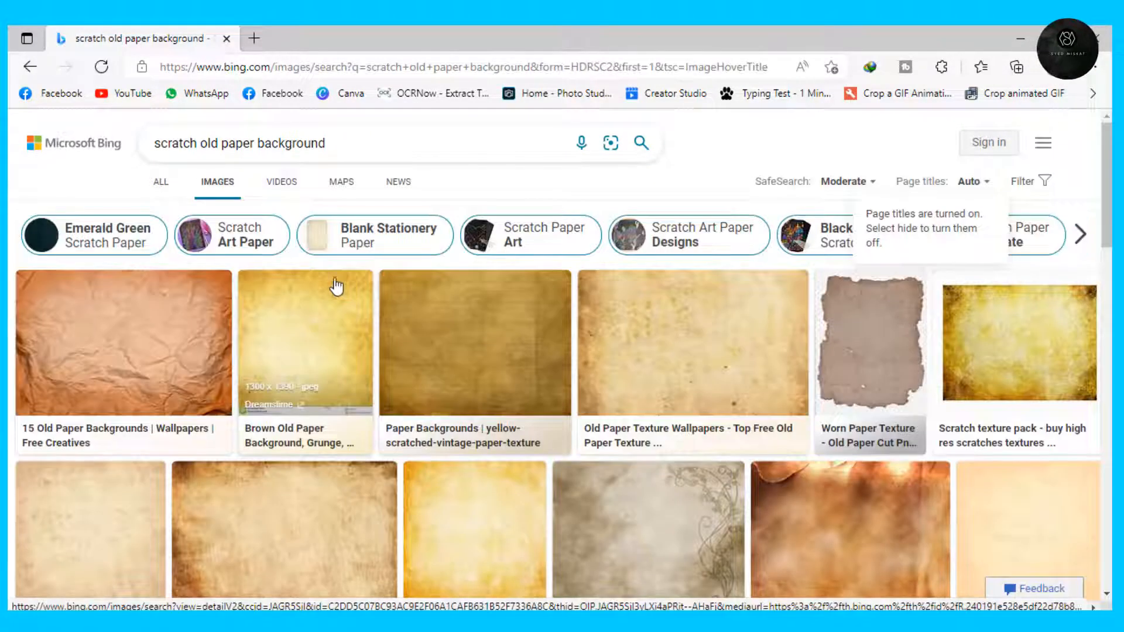
scroll(287, 366, down, 4)
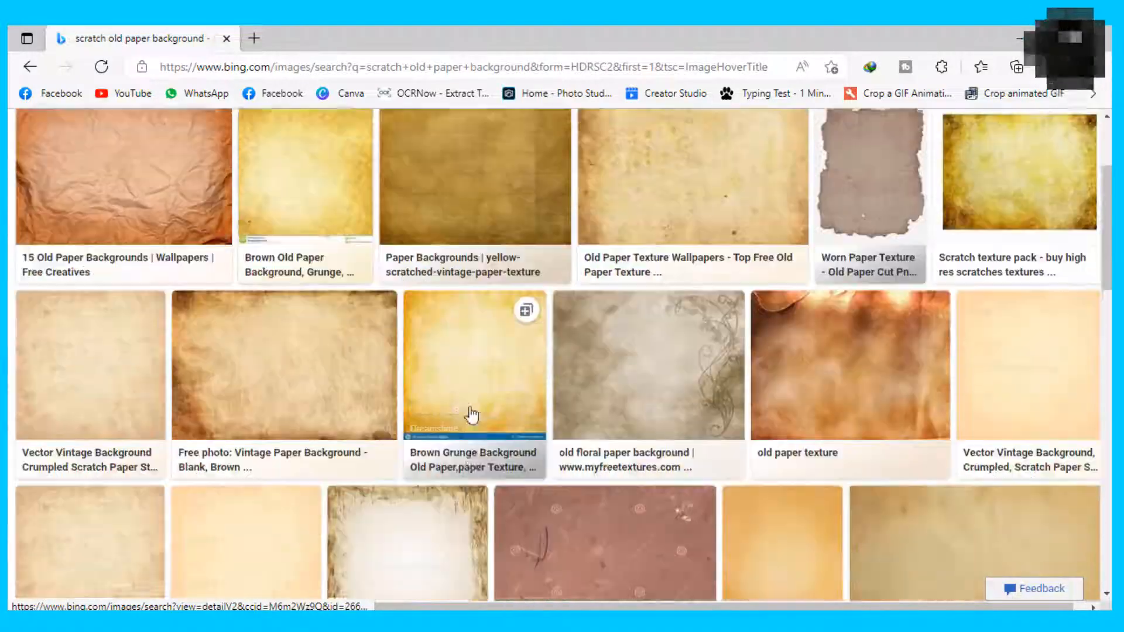
click(205, 328)
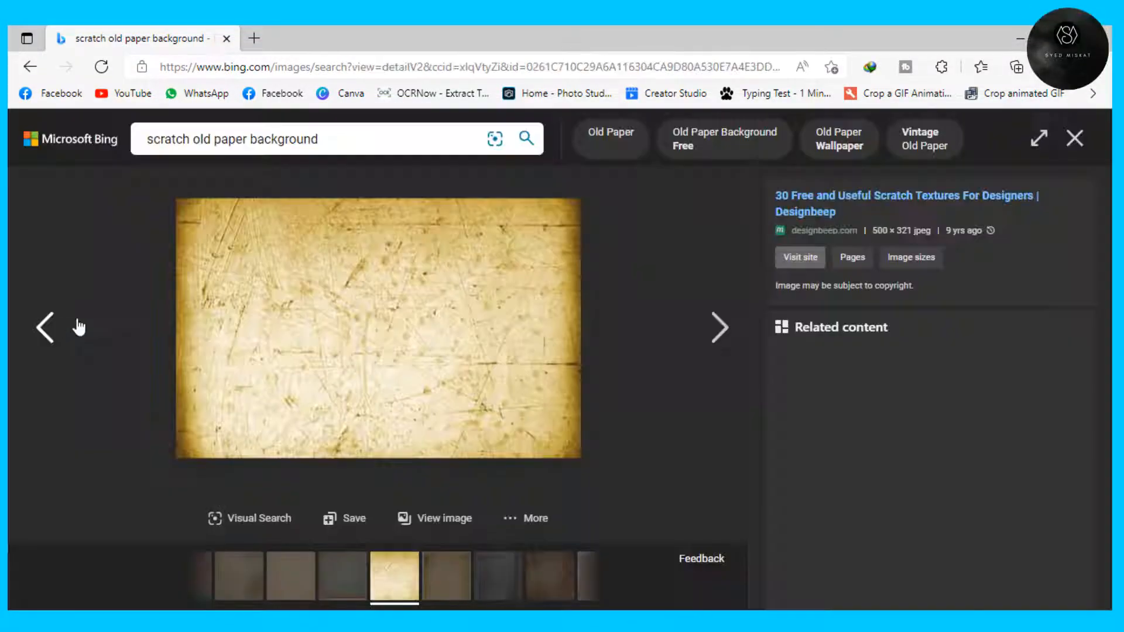
Save the scratched paper texture as R.jpg in the Downloads folder
right_click(354, 307)
click(416, 322)
right_click(403, 306)
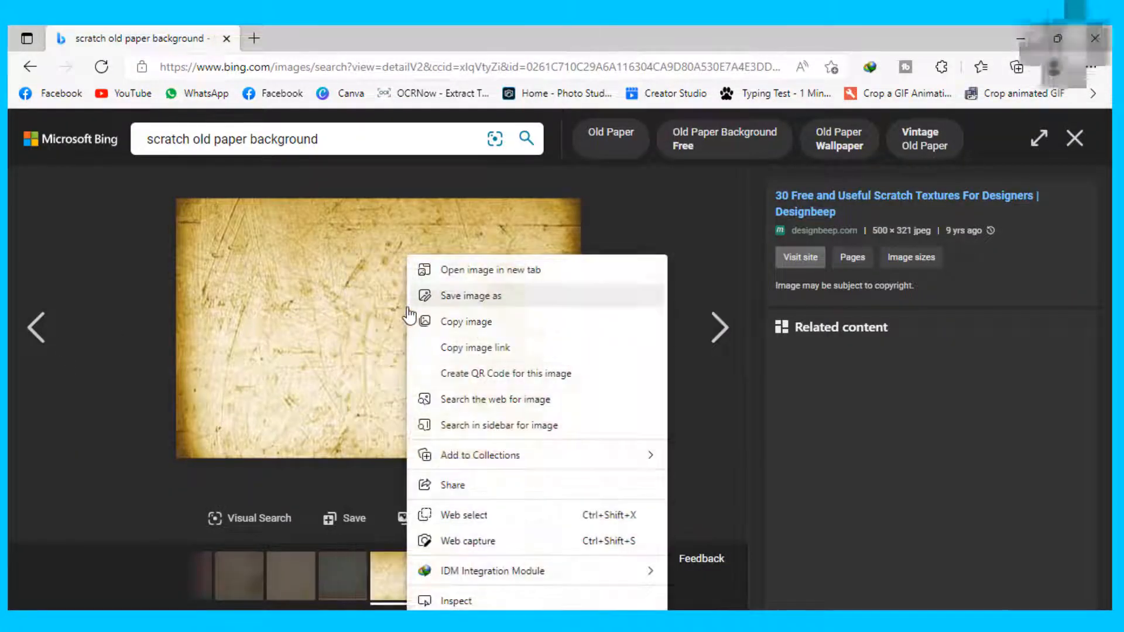
click(486, 299)
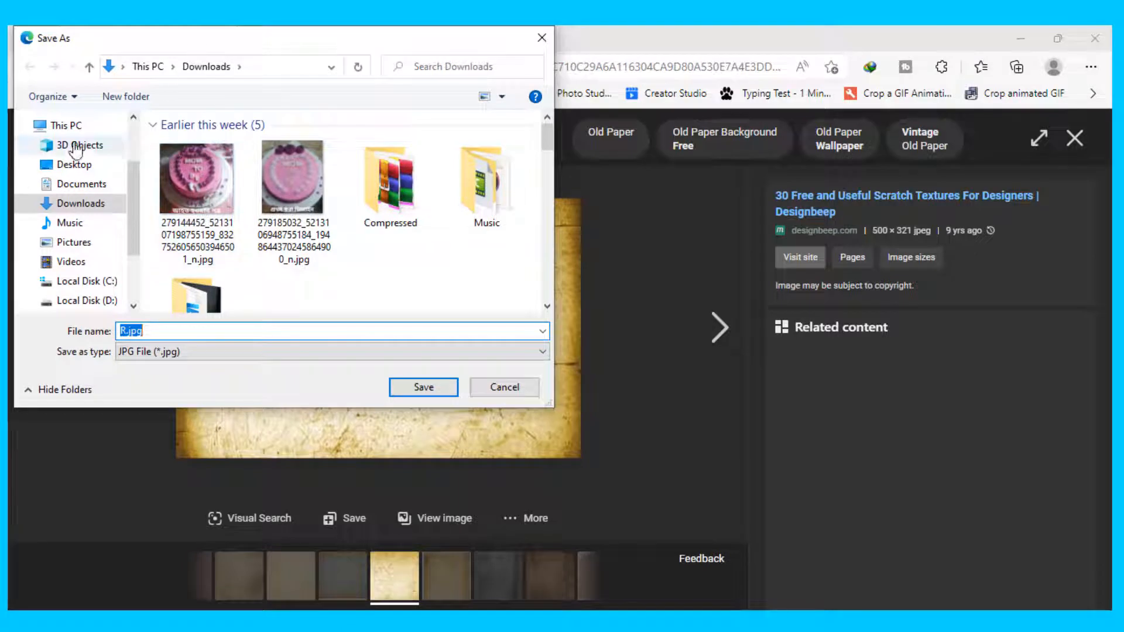
click(80, 203)
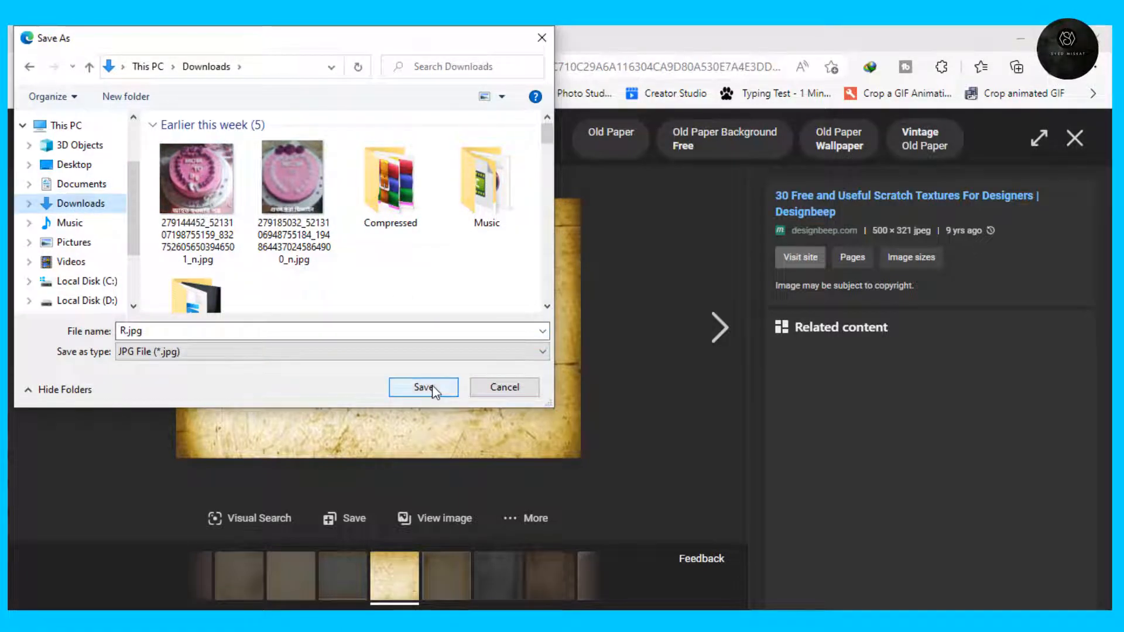
click(408, 389)
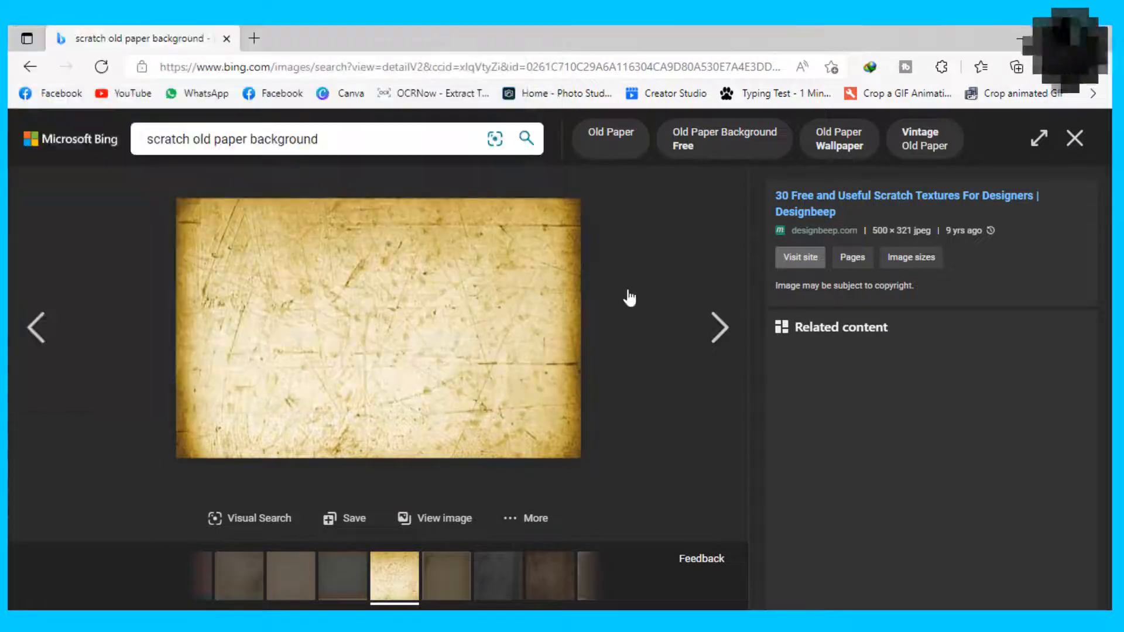
Switch to Camtasia and import R.jpg from the Downloads folder into the media bin
click(1021, 39)
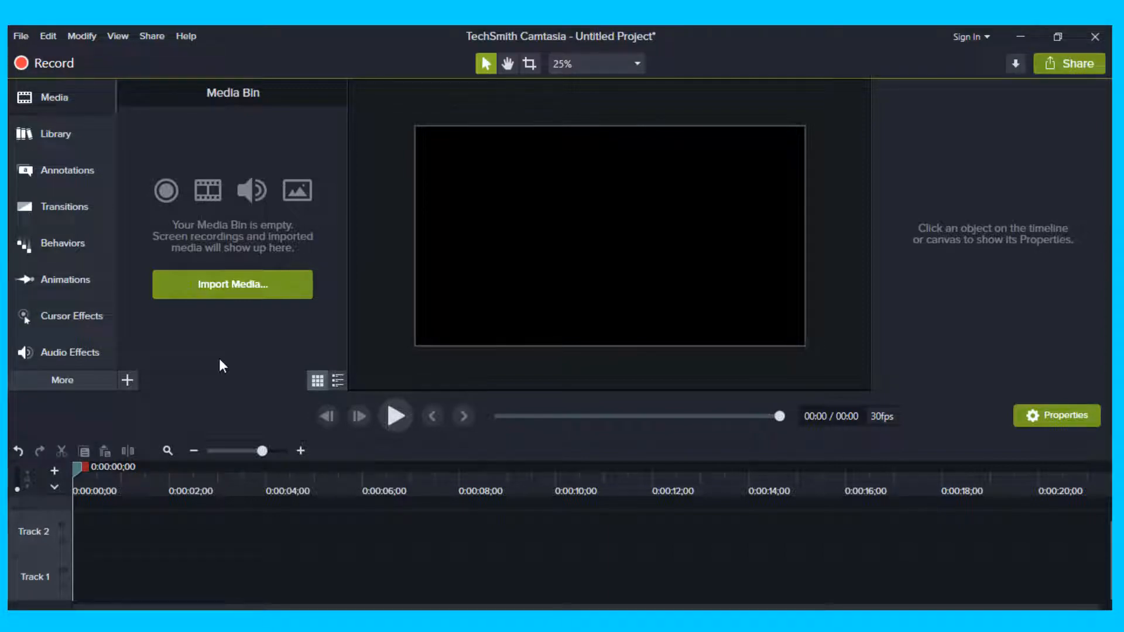
click(130, 380)
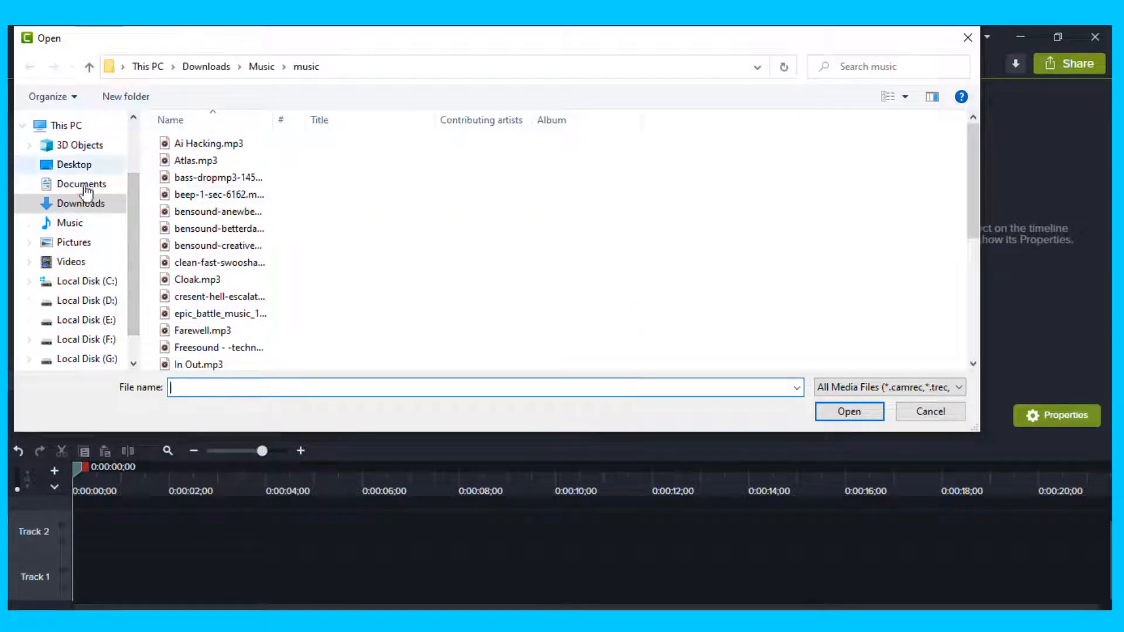
click(82, 204)
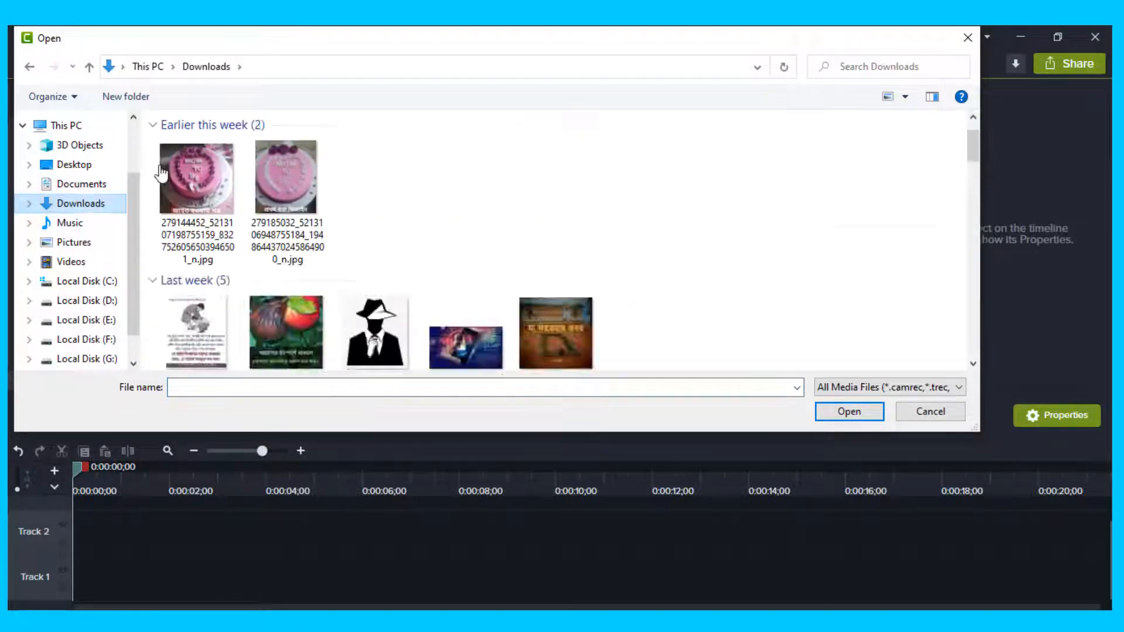
click(202, 185)
click(851, 415)
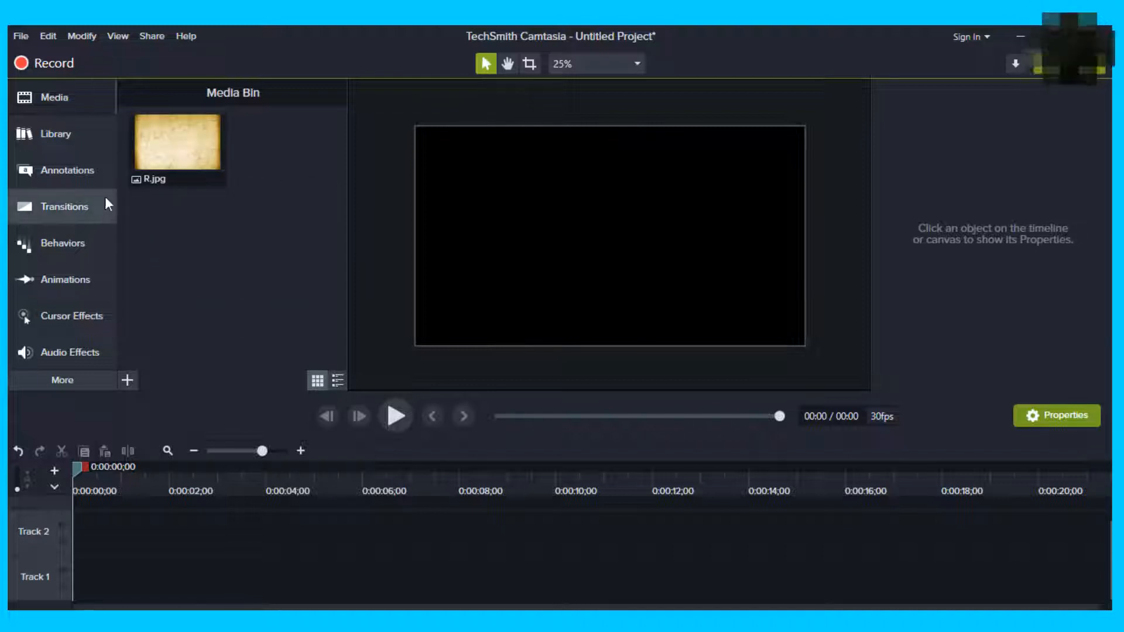
Place R.jpg on Track 2 and align the clip with the start of the timeline
click(221, 145)
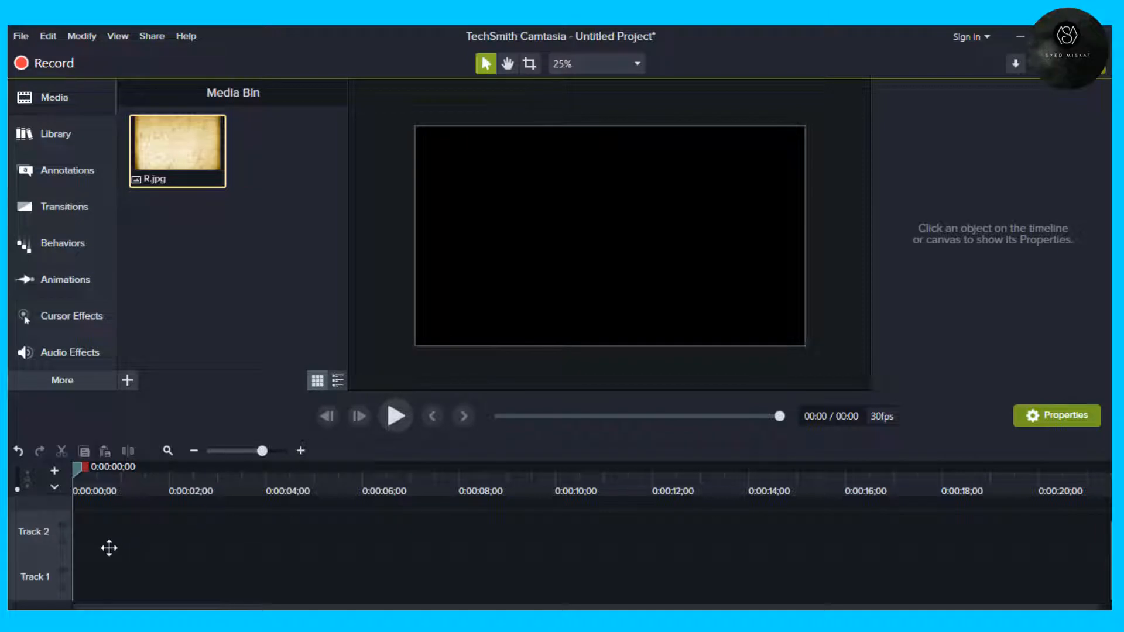
drag(109, 548, 97, 550)
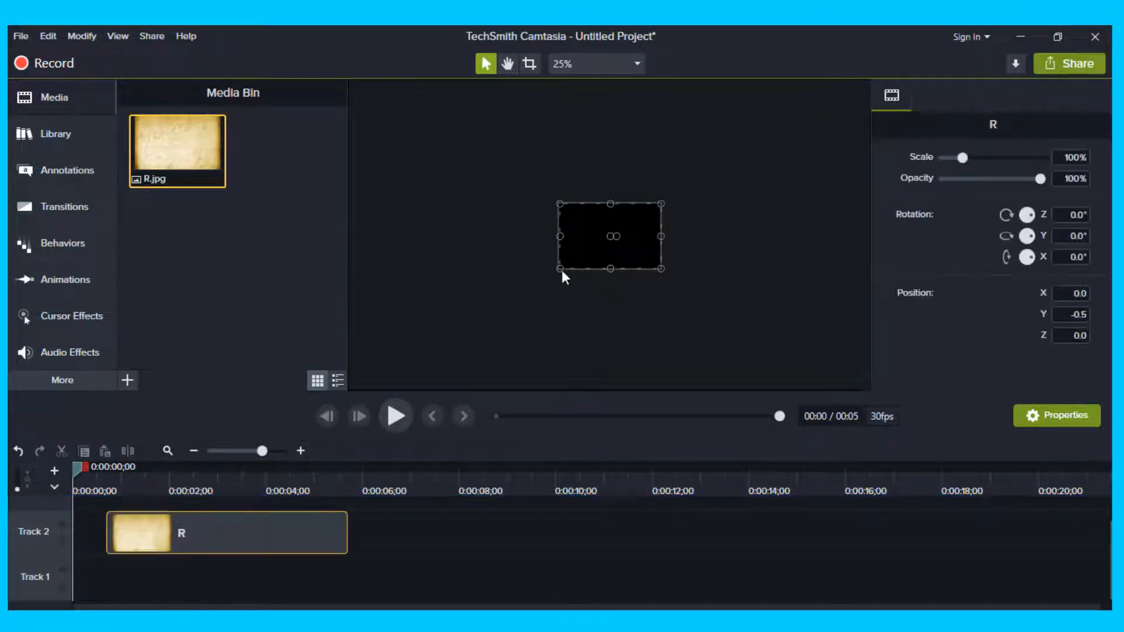
drag(251, 536, 160, 545)
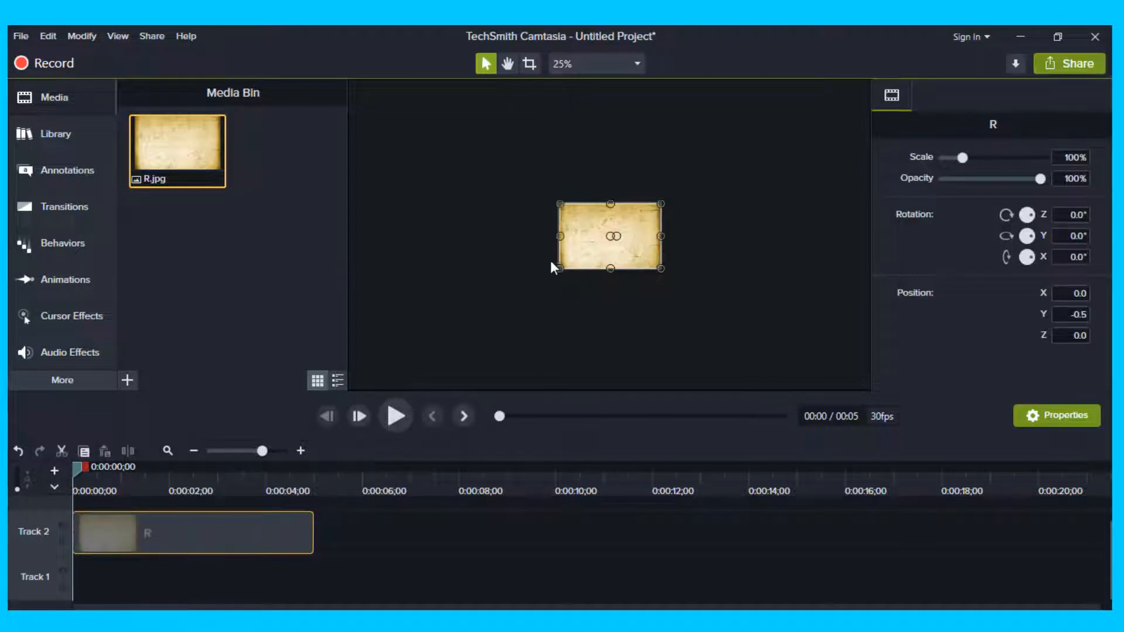
Set the canvas zoom to 100% and scale the paper image to about 100.3% so it fills the canvas
drag(466, 328, 352, 381)
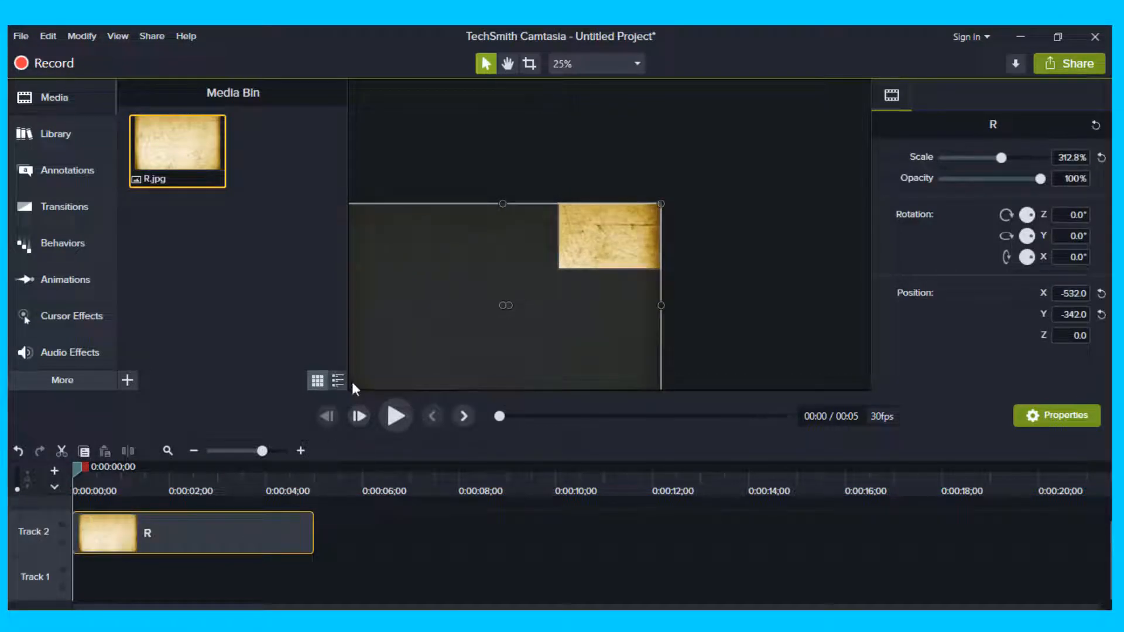
click(587, 71)
click(595, 91)
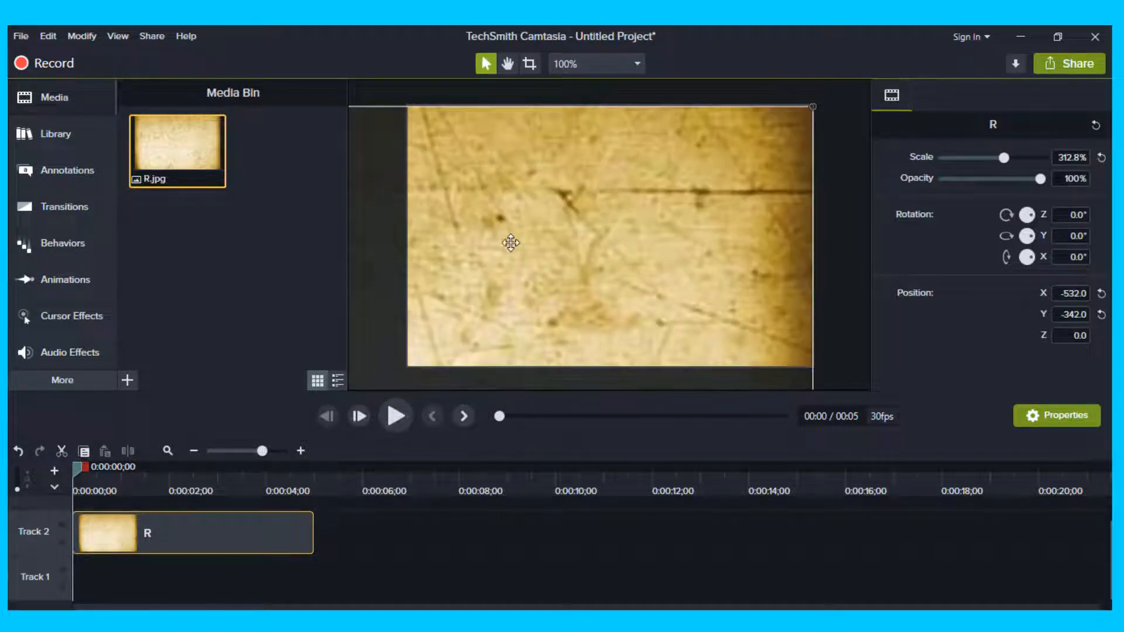
key(ctrl+z)
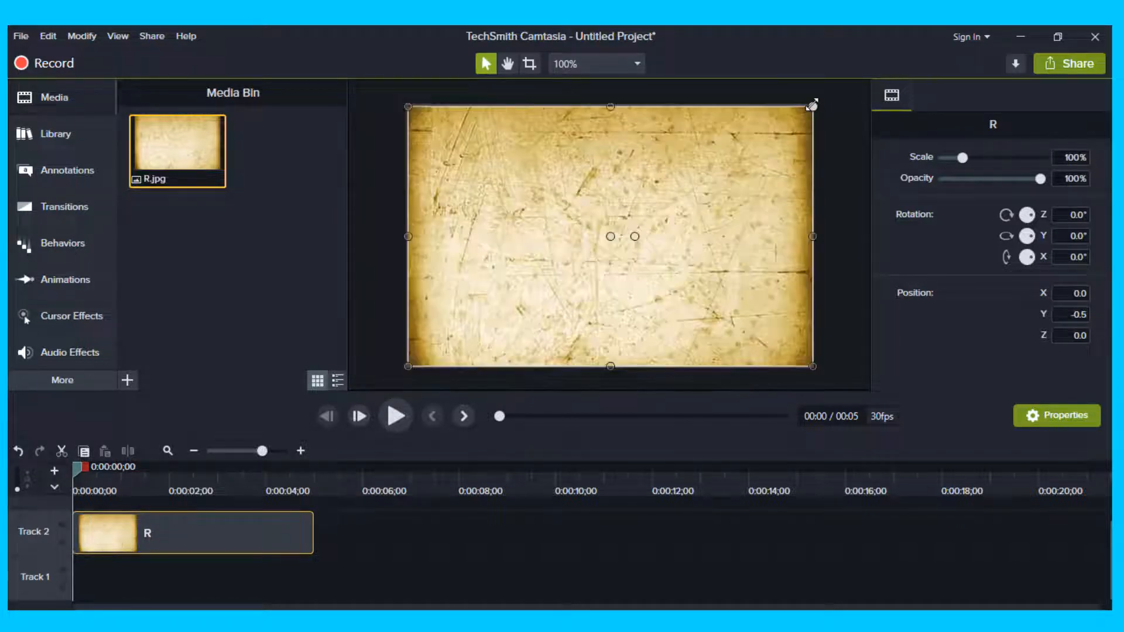
drag(814, 102, 813, 106)
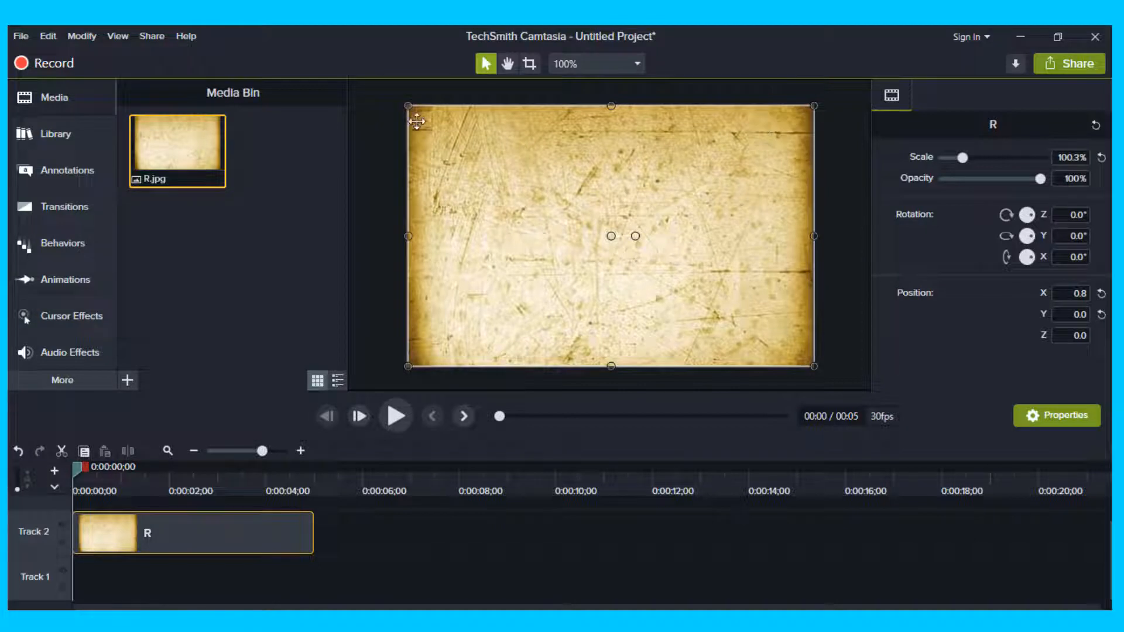
click(375, 337)
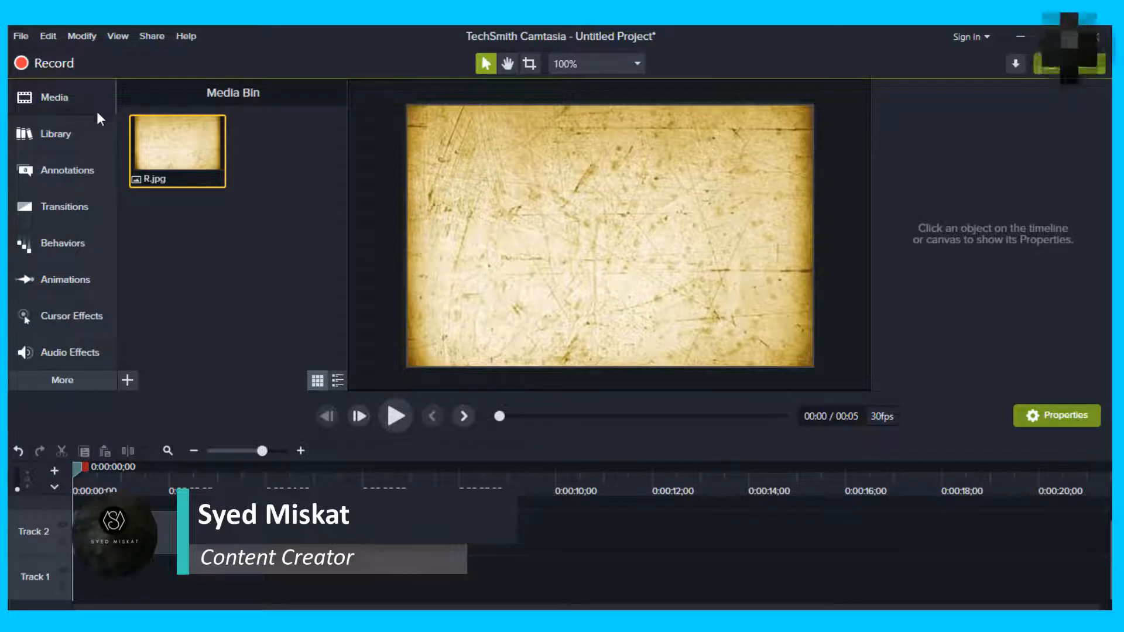
Add a plain white text callout without a background shape over the paper image and center it on the canvas
click(83, 171)
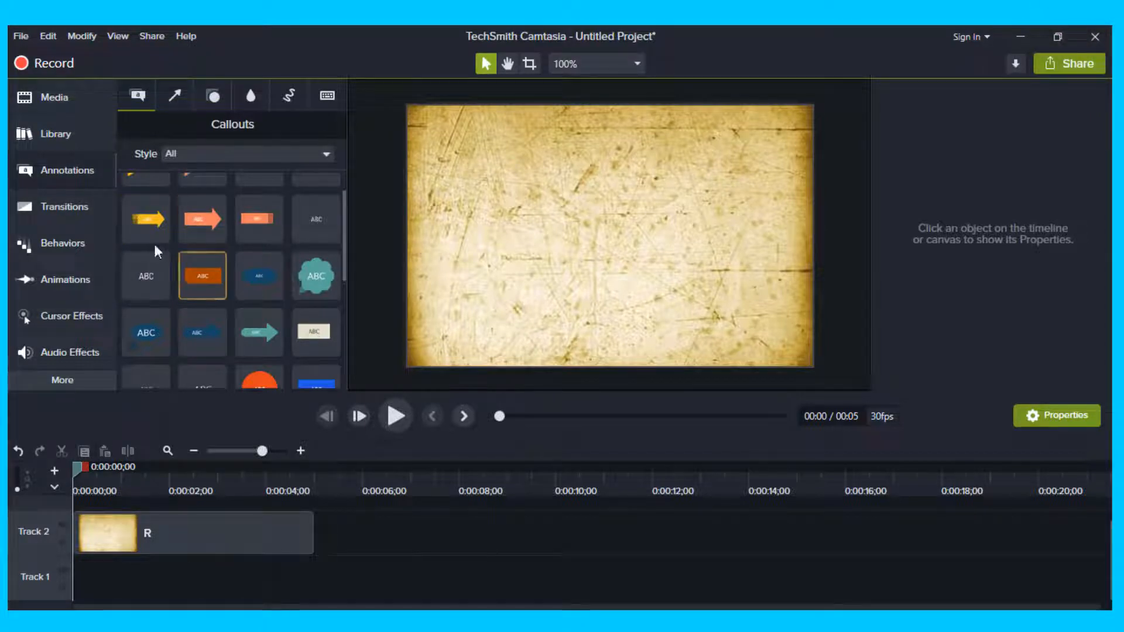
click(216, 153)
click(180, 177)
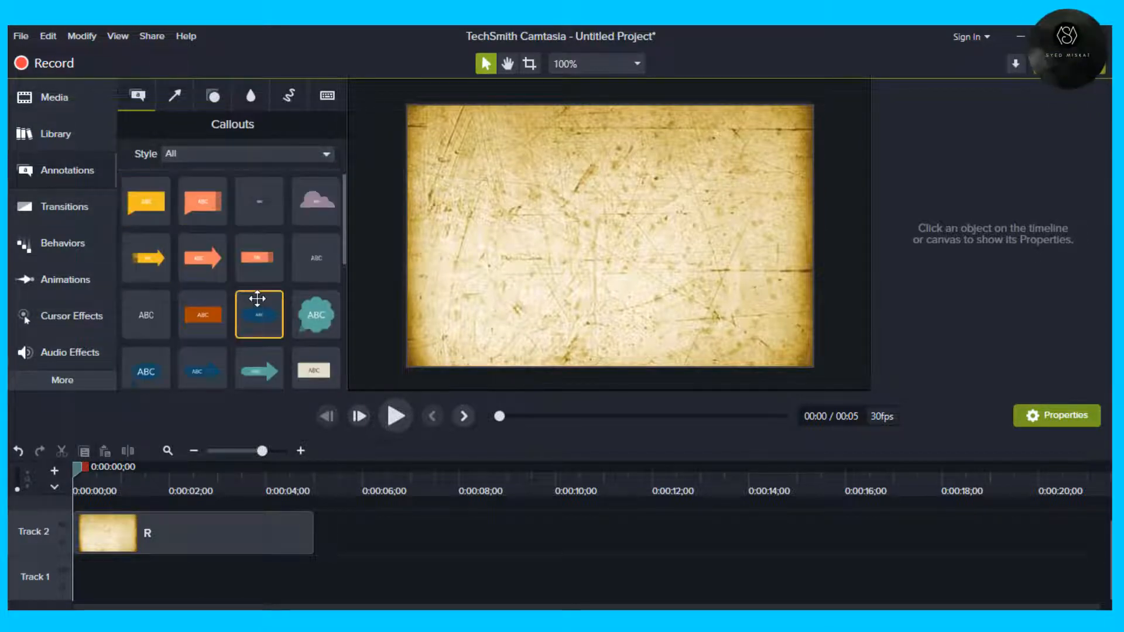
click(205, 151)
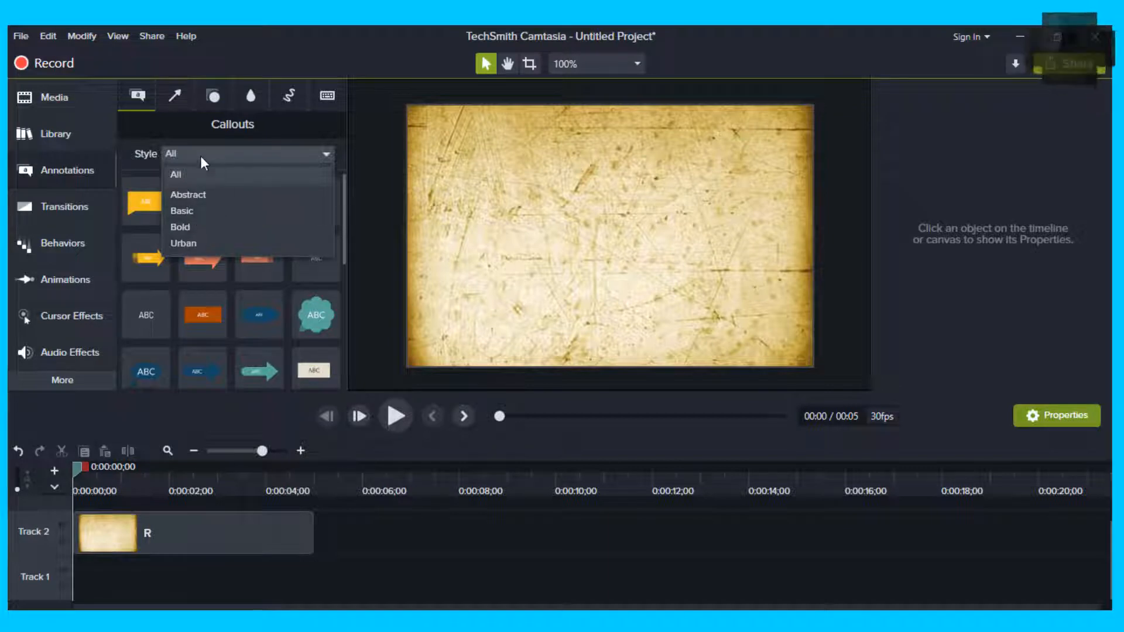
click(200, 155)
scroll(246, 293, down, 1)
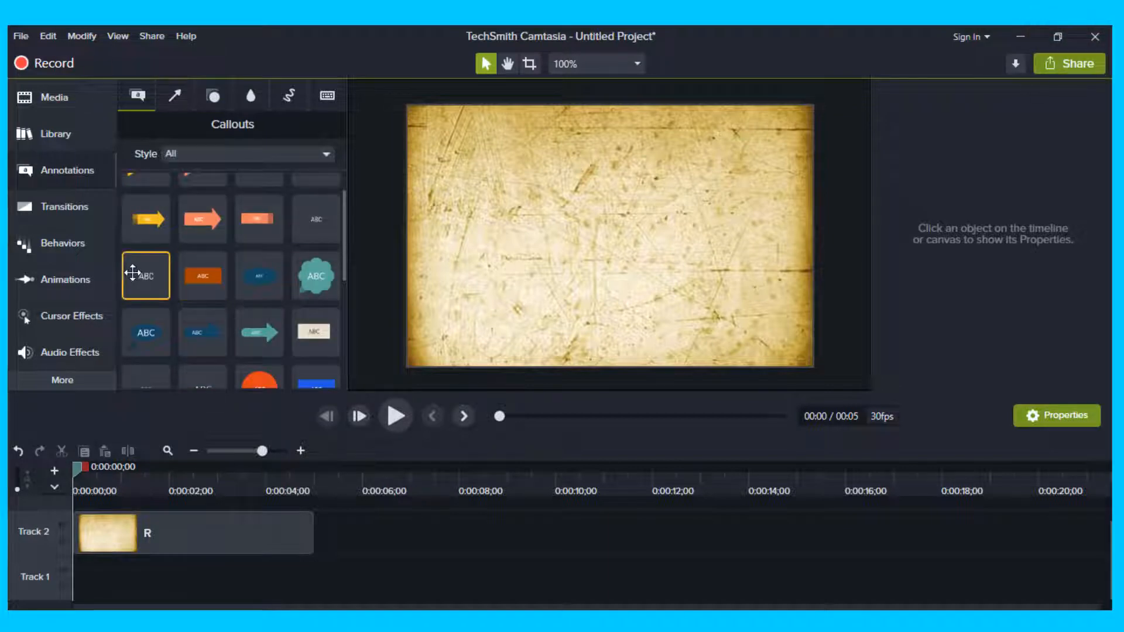
drag(411, 239, 565, 231)
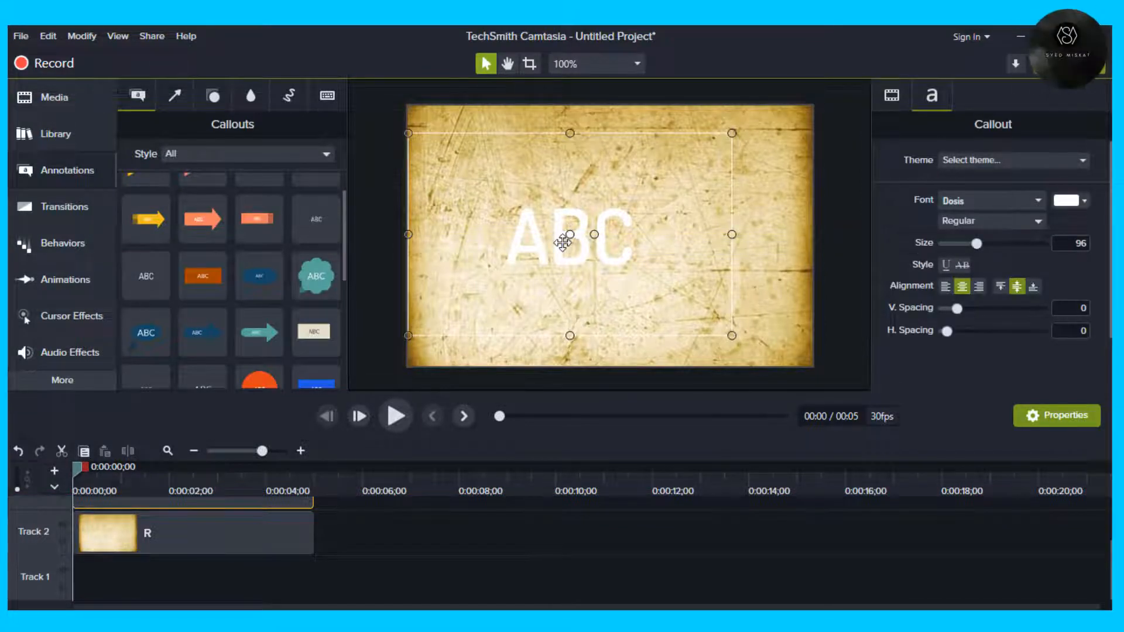
drag(570, 240, 603, 244)
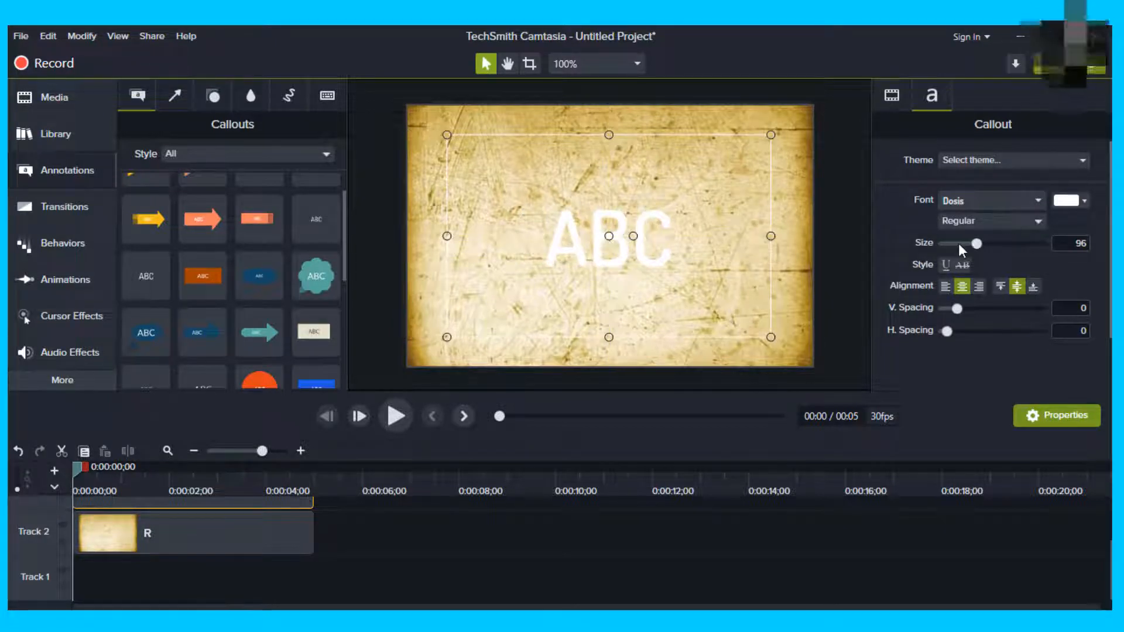
Set the text callout's font size to 55 and its font color to black (#000000)
click(962, 244)
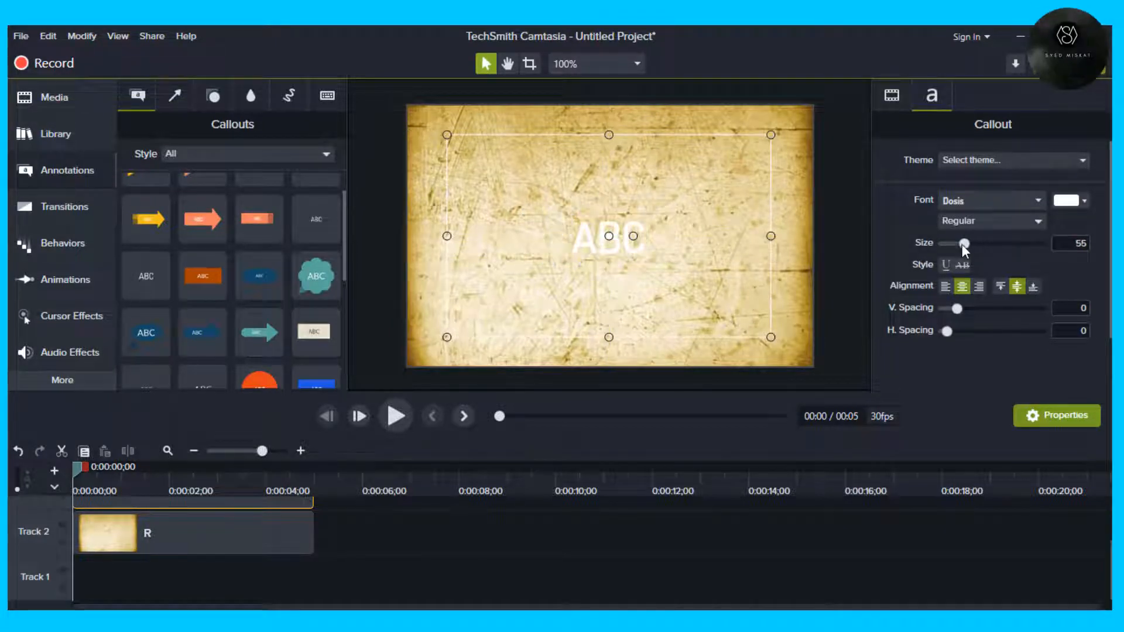
click(1067, 201)
drag(954, 339, 941, 376)
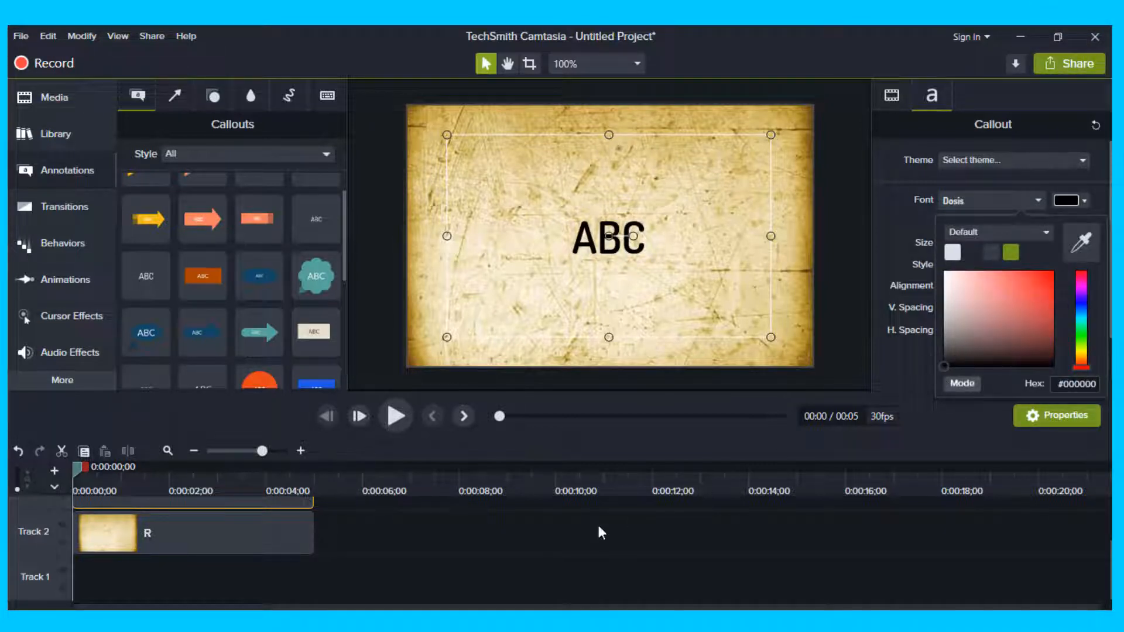
Replace the callout's placeholder text with "Typewriter effect"
click(596, 242)
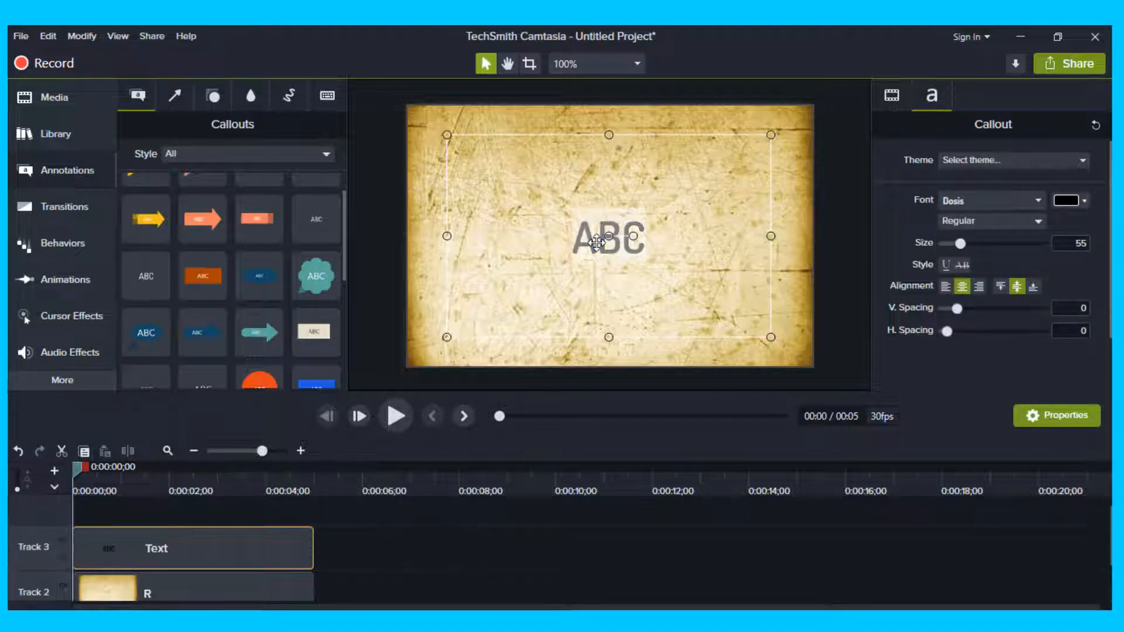
text(T)
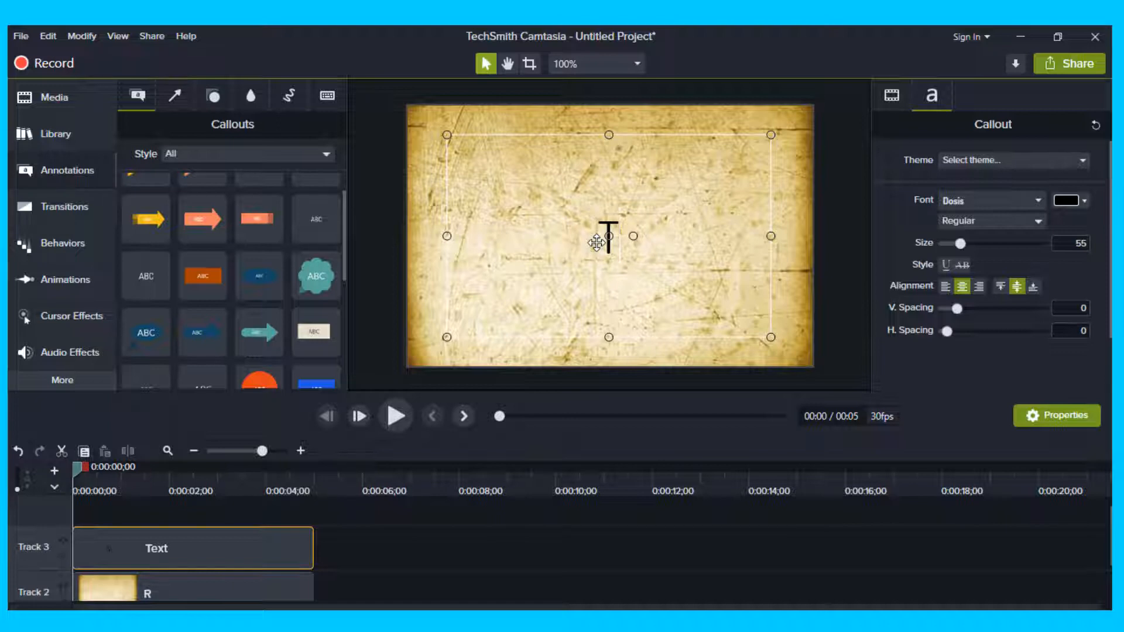
text(ypewritter)
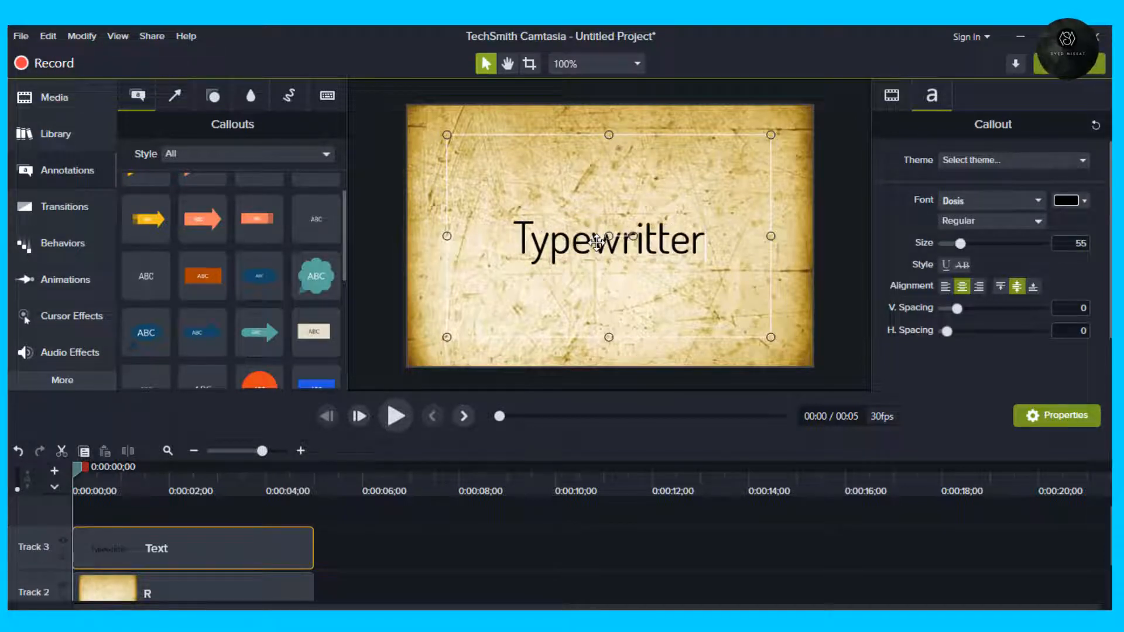
key(BackSpace)
key(BackSpace)
key(BackSpace)
text(er effect)
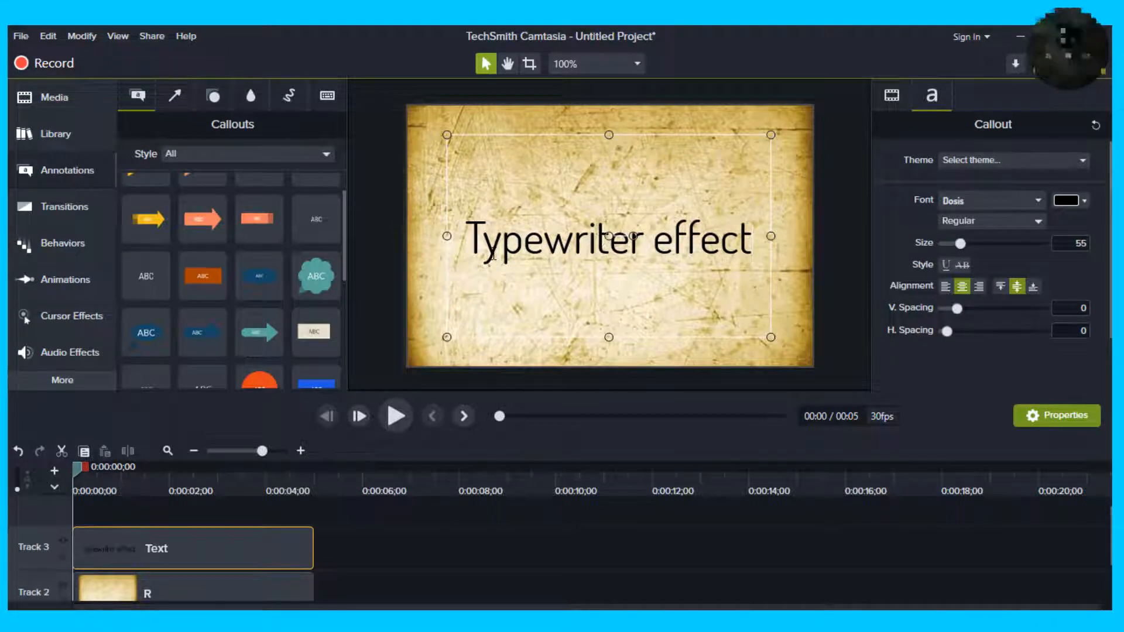
Set the whole "Typewriter effect" text to the Bold font style and deselect the callout
key(ctrl+a)
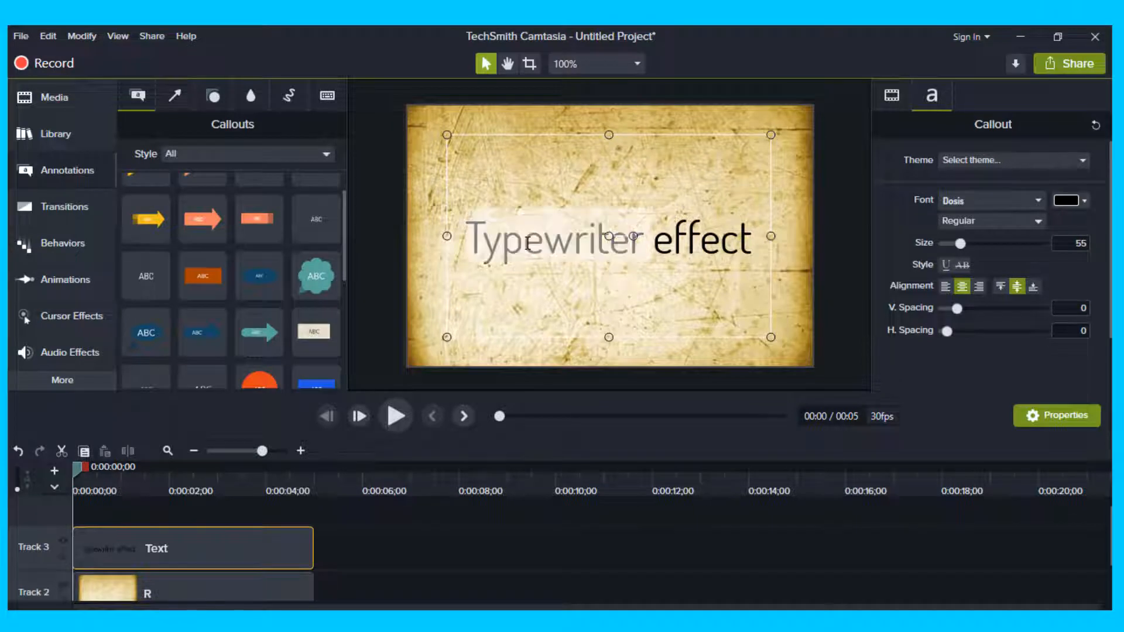
click(1001, 216)
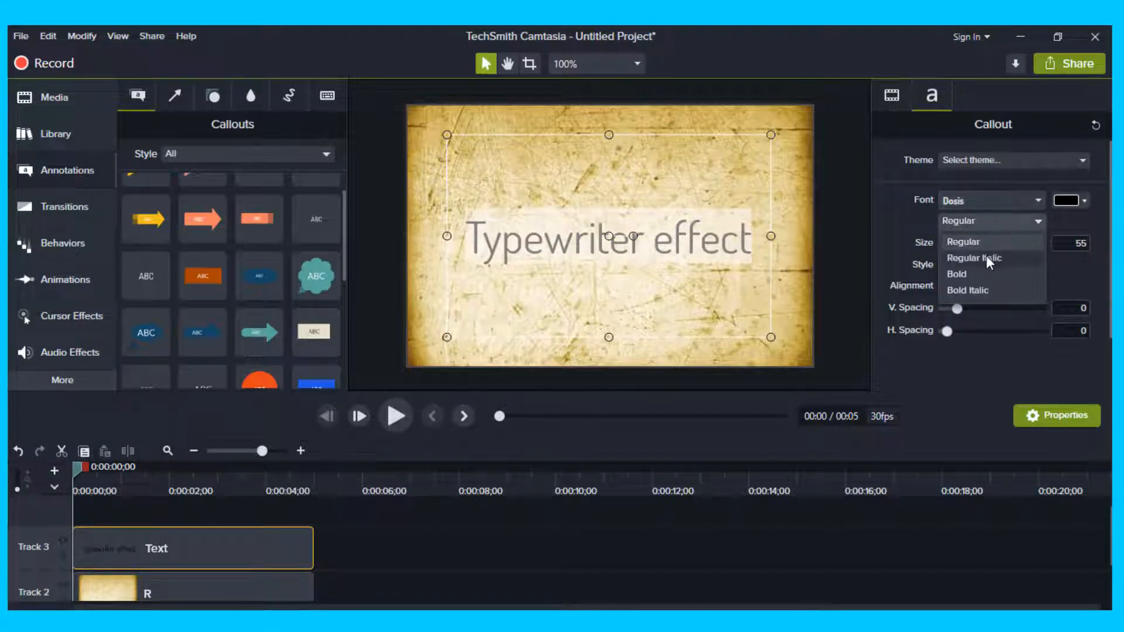
click(967, 275)
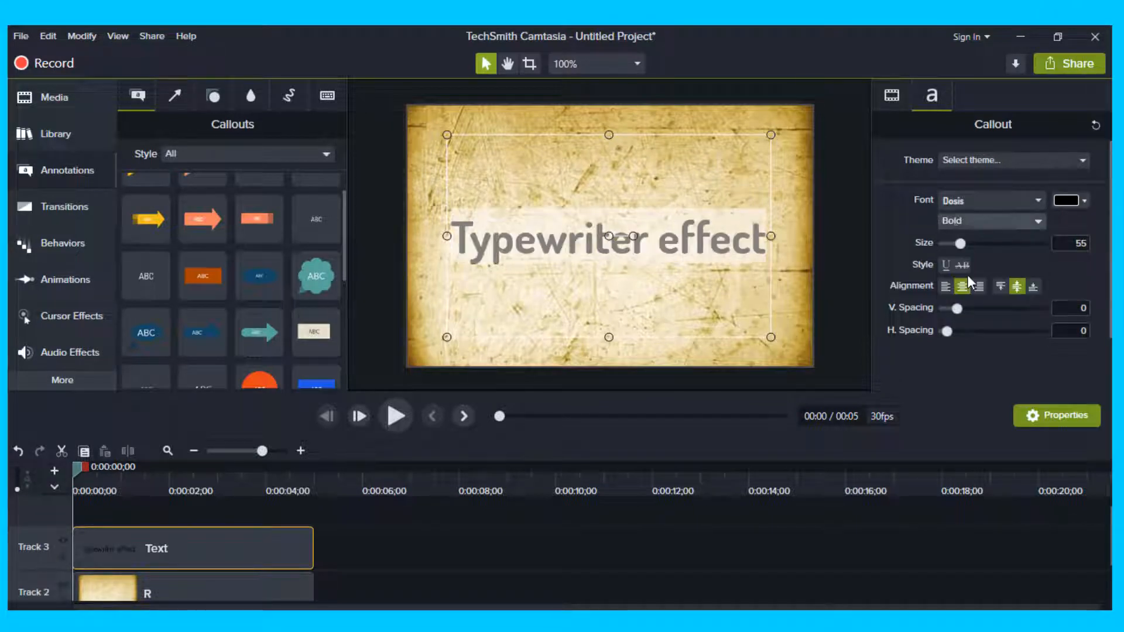
click(573, 546)
click(566, 243)
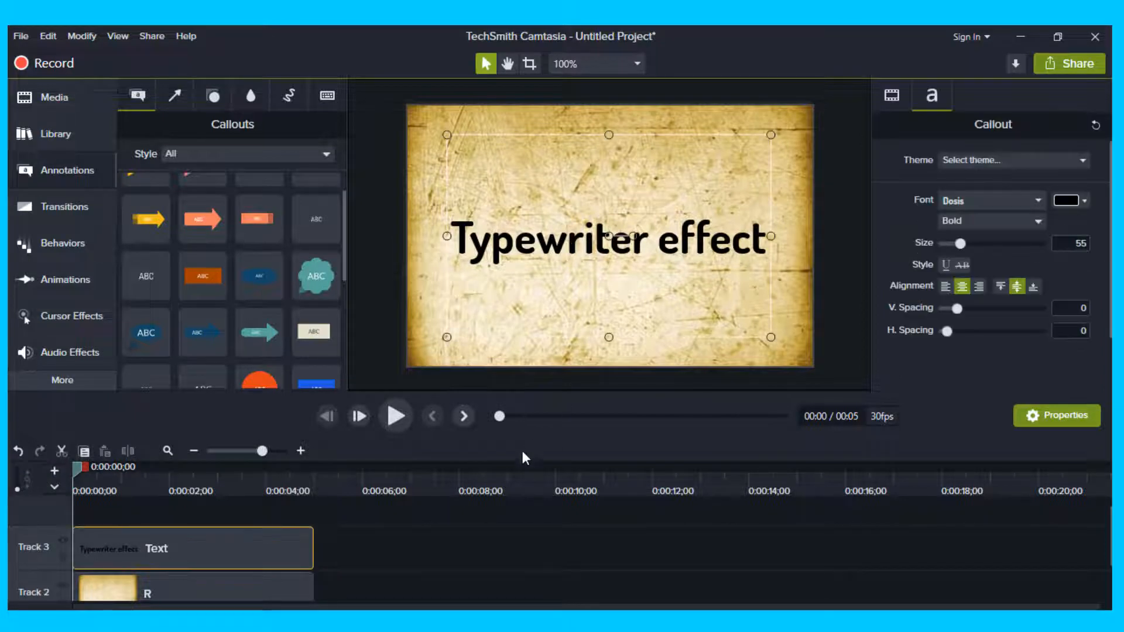
click(492, 536)
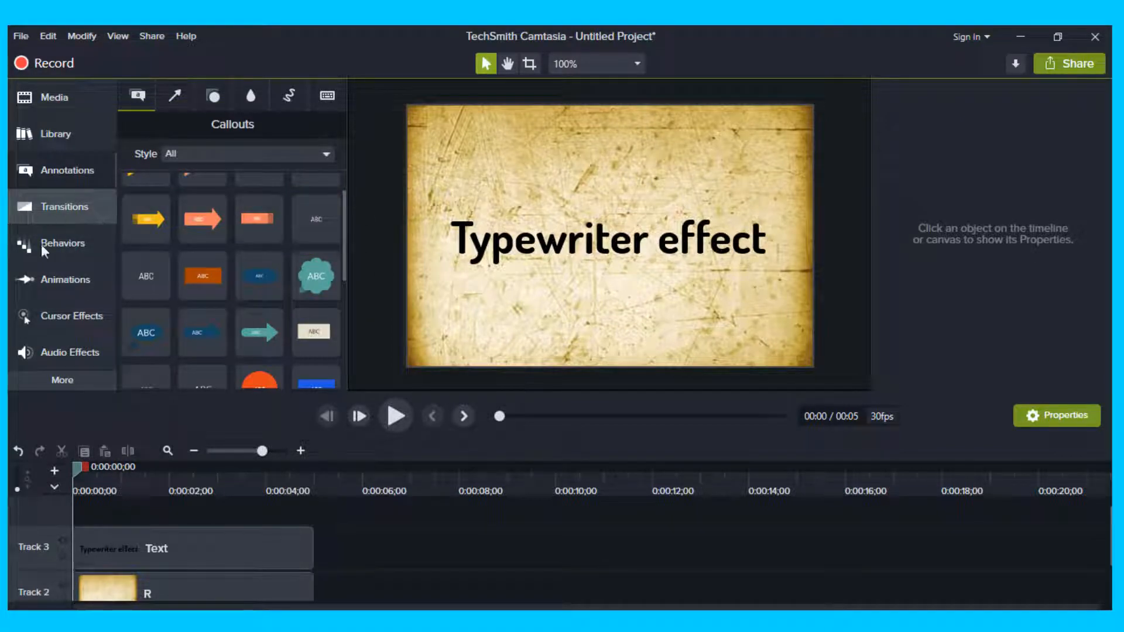
Apply the Reveal behavior to the text clip on Track 3, preview the animation, and return the playhead to the start
click(68, 239)
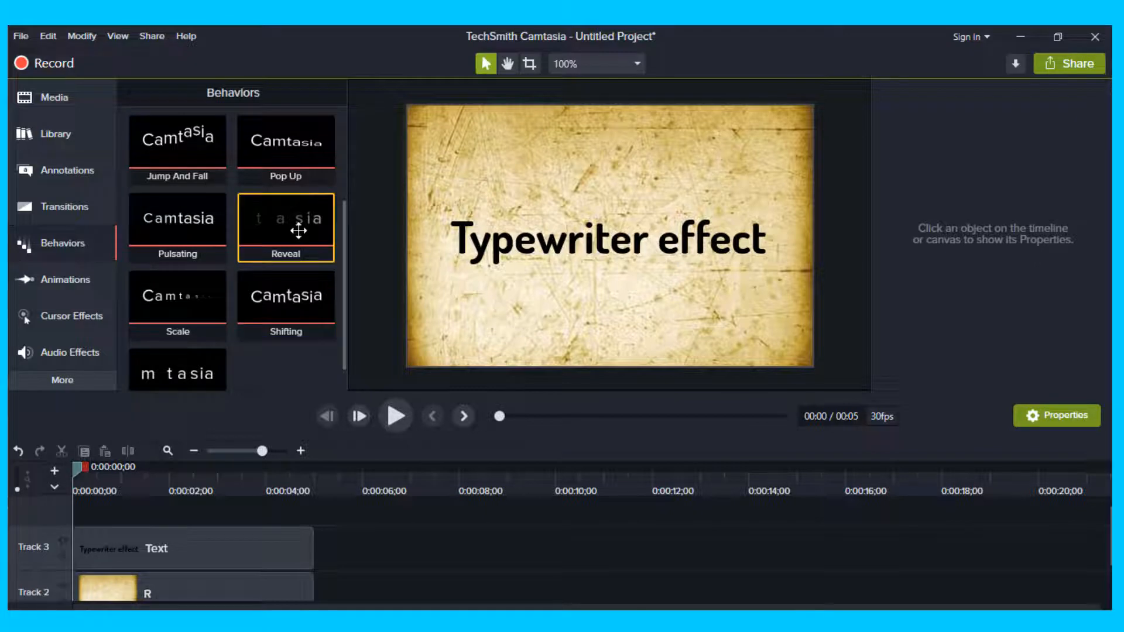
drag(293, 277, 187, 544)
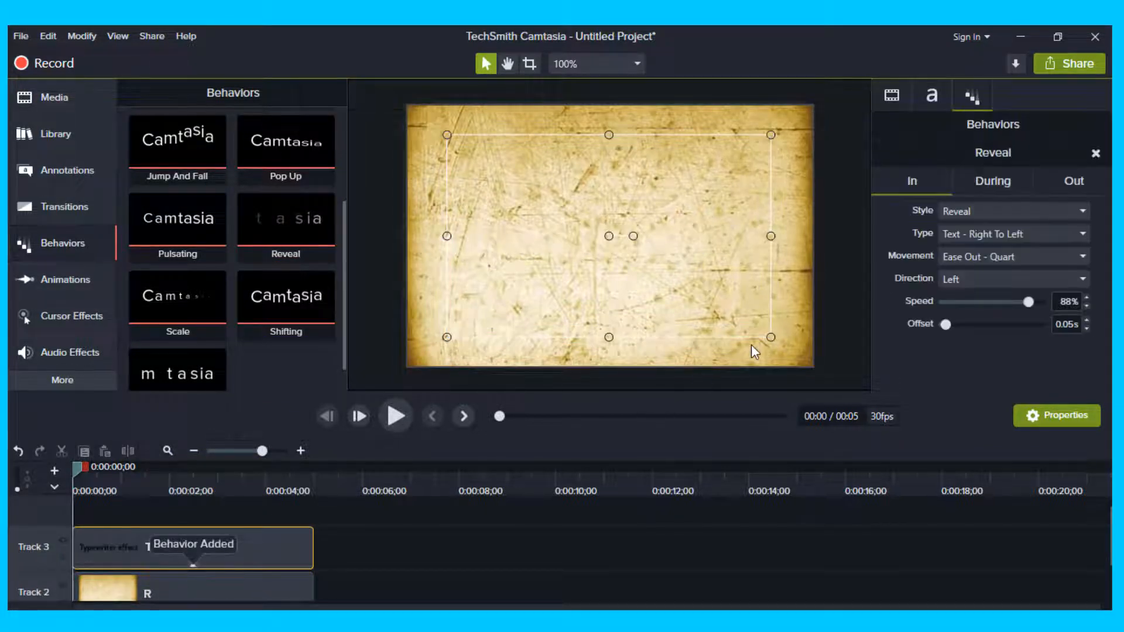
click(399, 423)
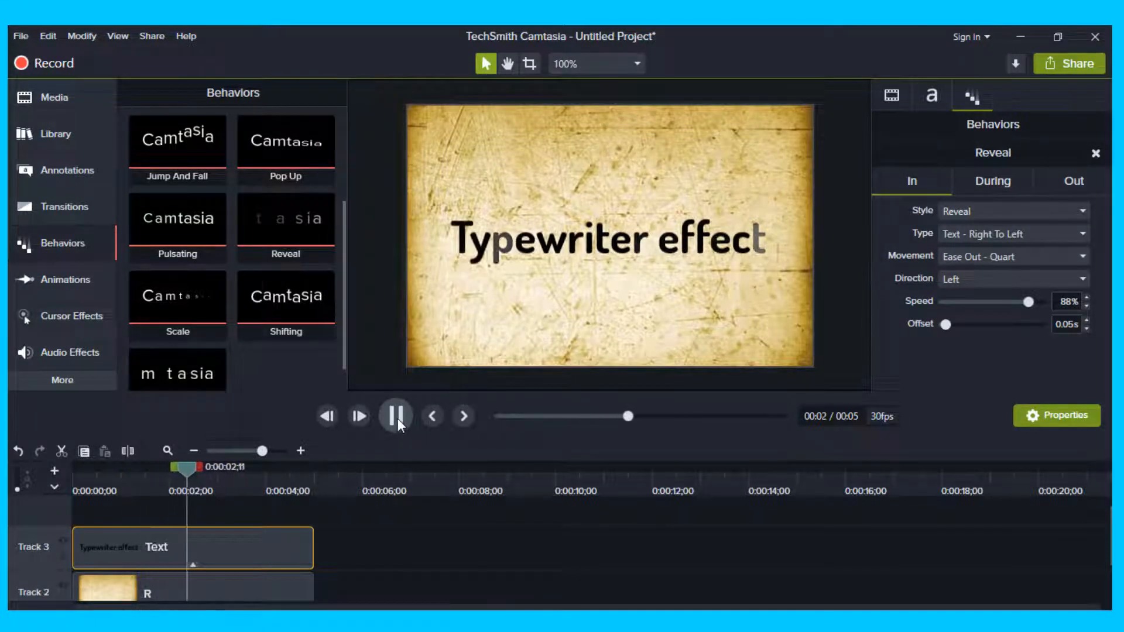
click(397, 418)
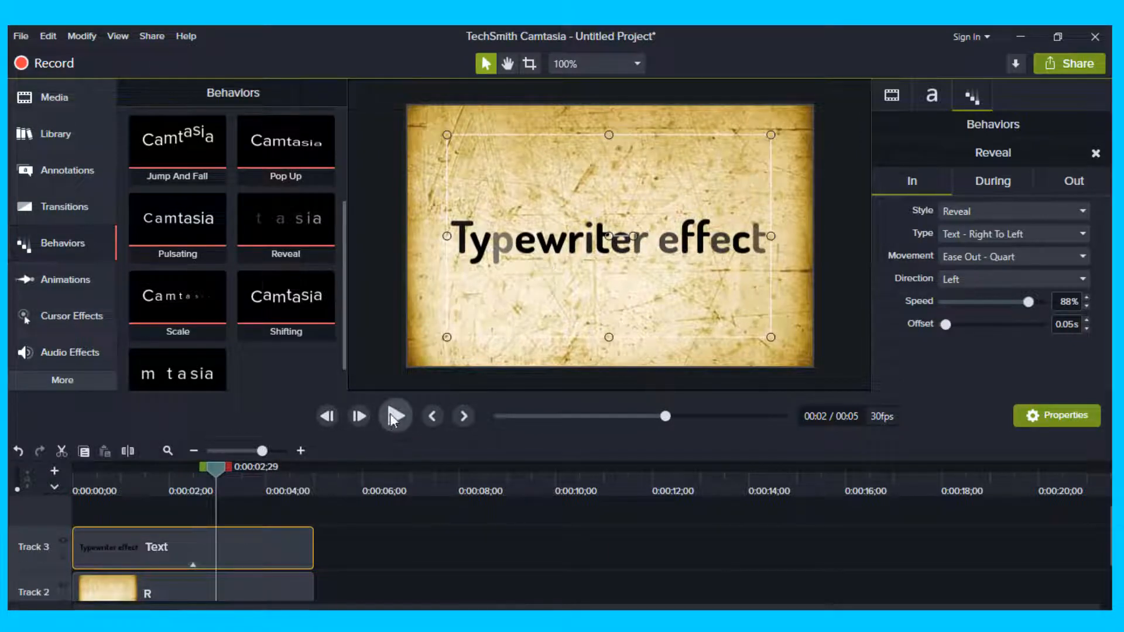
click(102, 483)
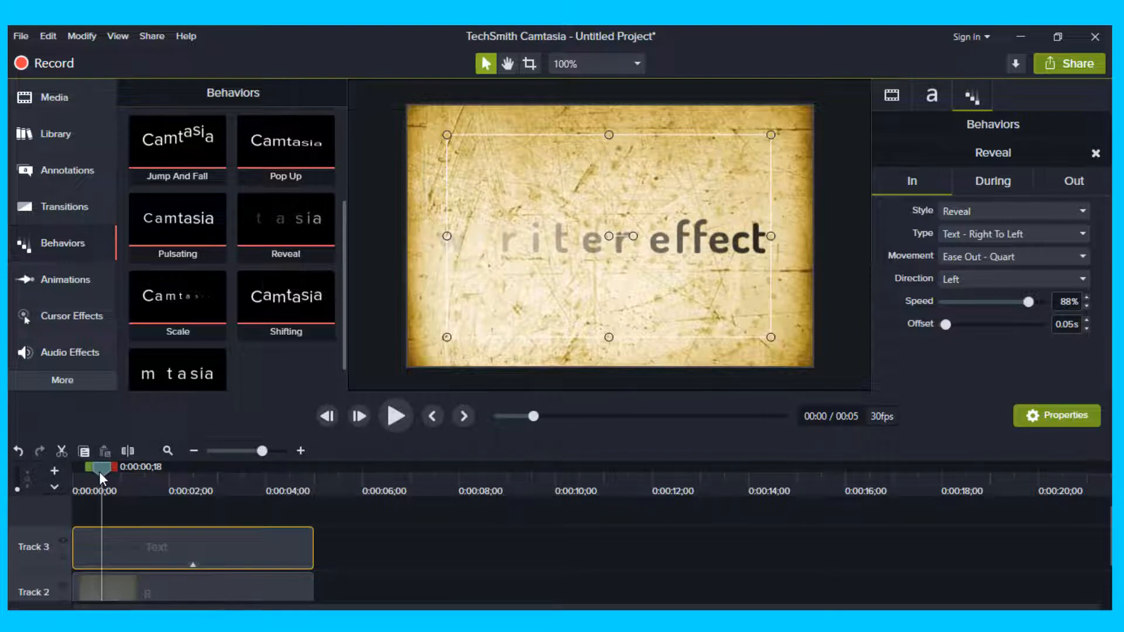
drag(100, 472, 61, 476)
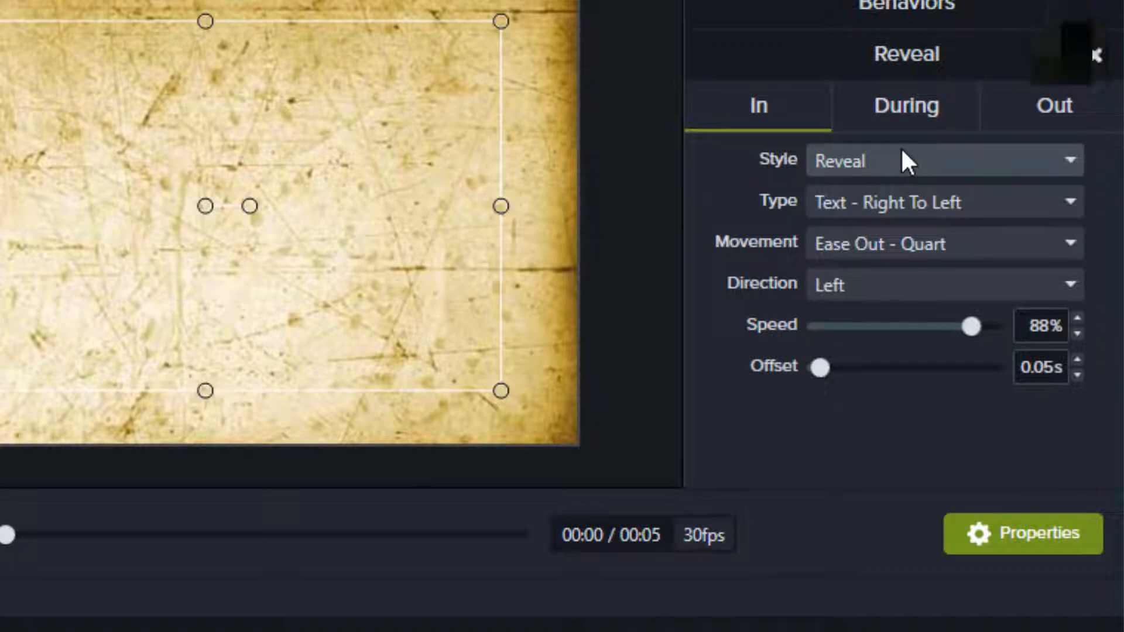
Set the Reveal behavior's During and Out styles to None
click(910, 110)
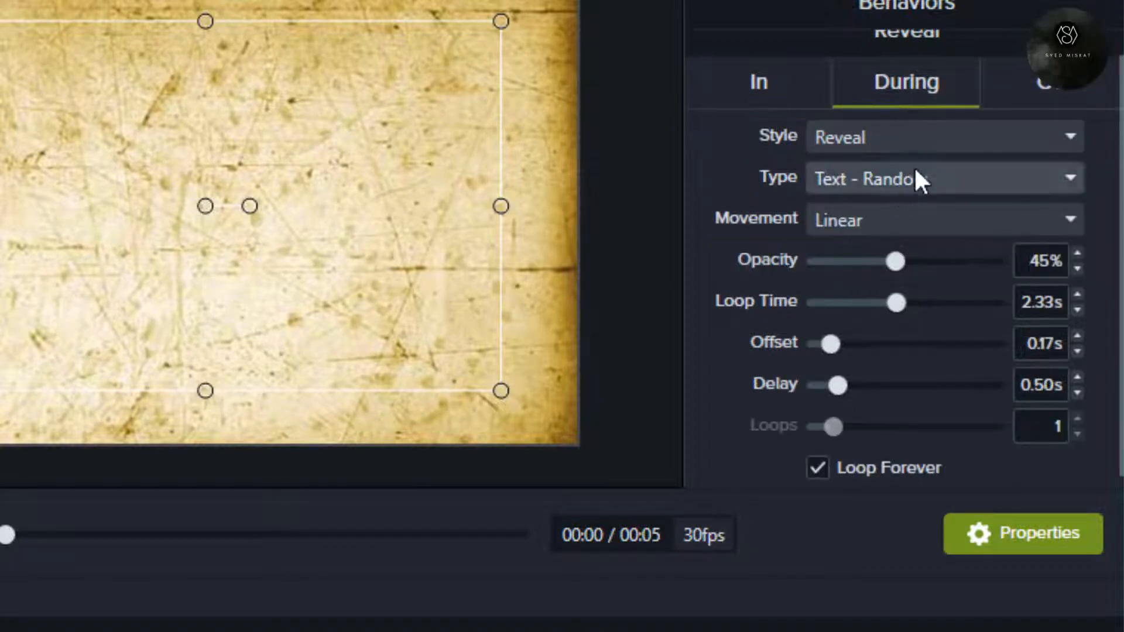
click(917, 144)
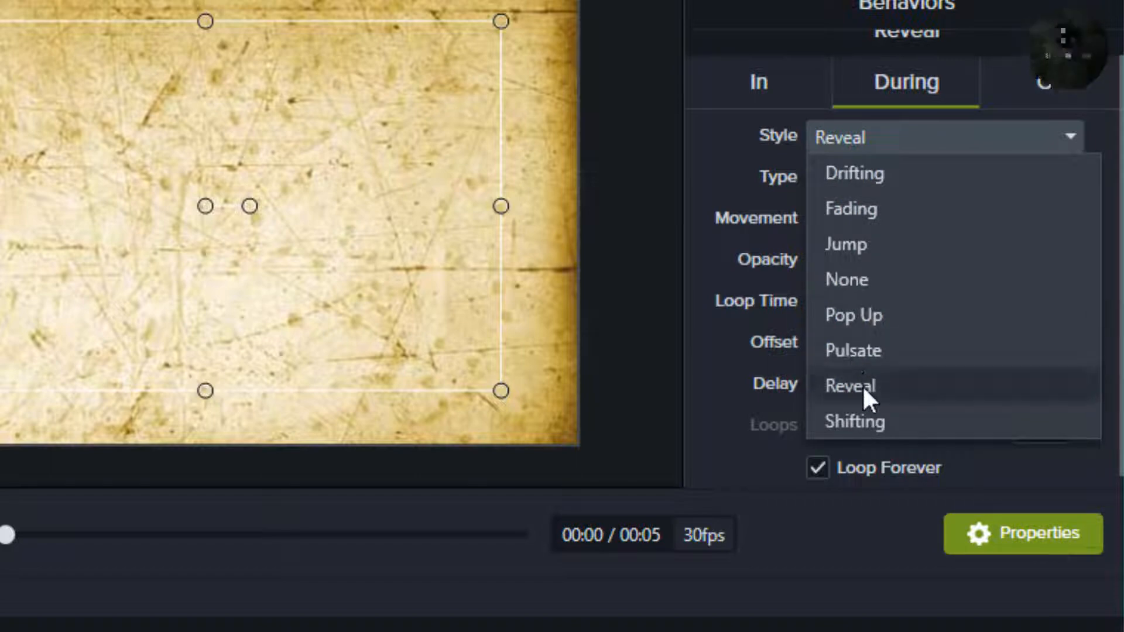
click(870, 279)
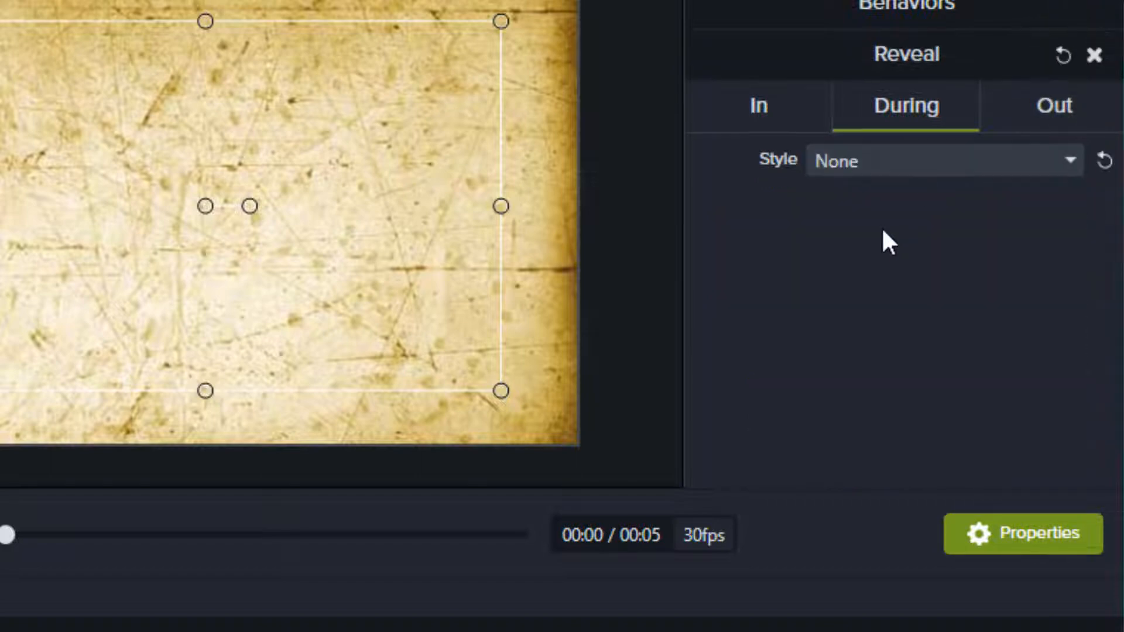
click(1033, 107)
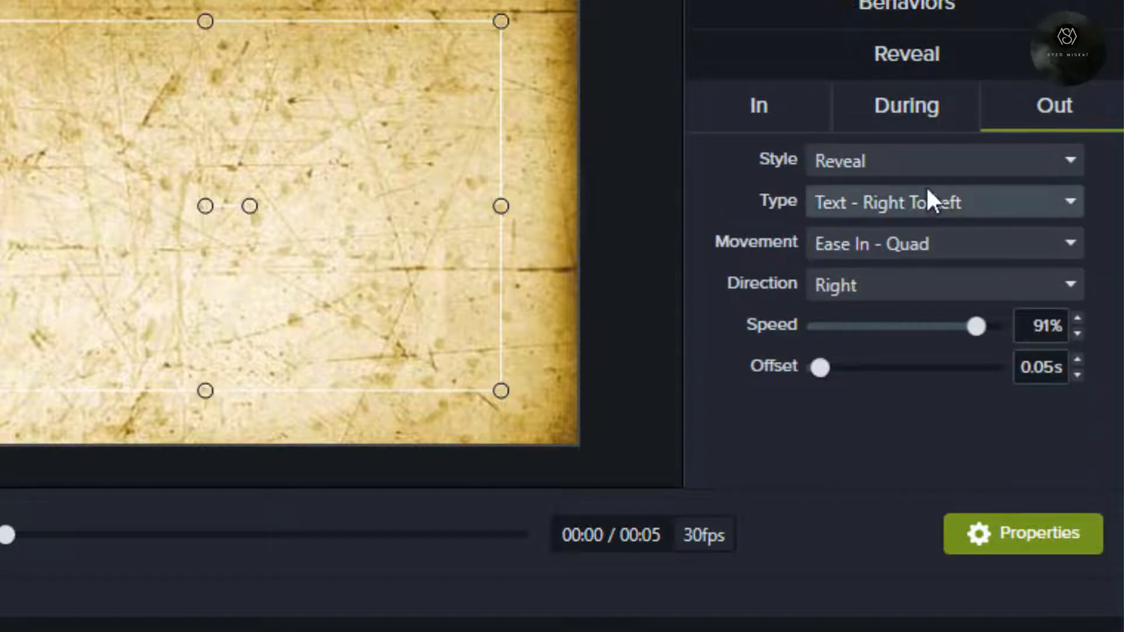
click(925, 168)
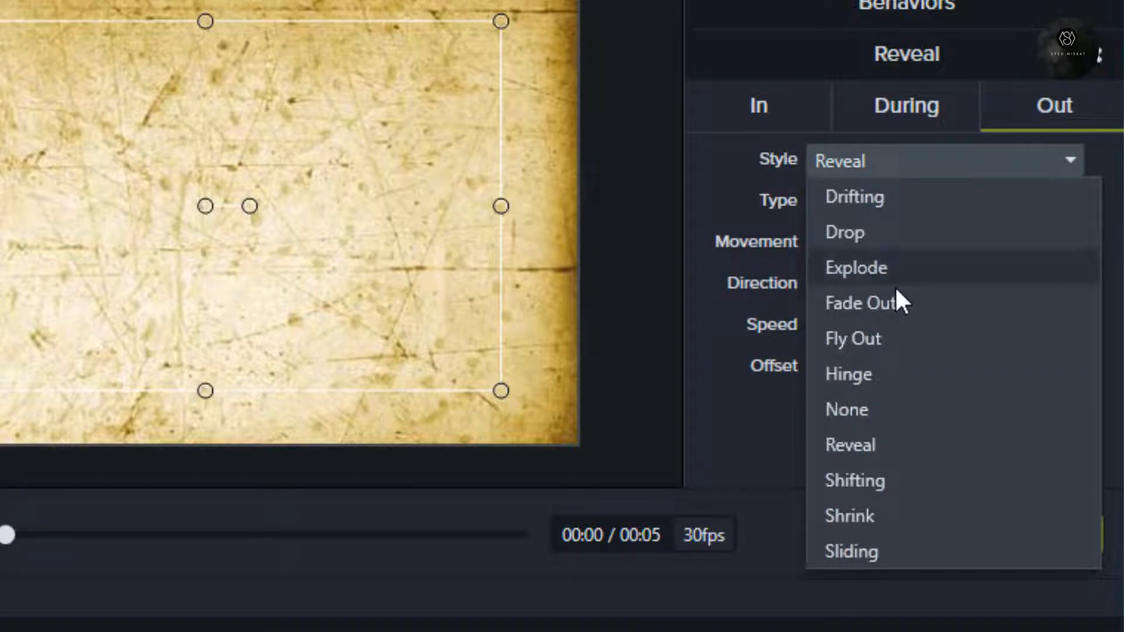
click(854, 405)
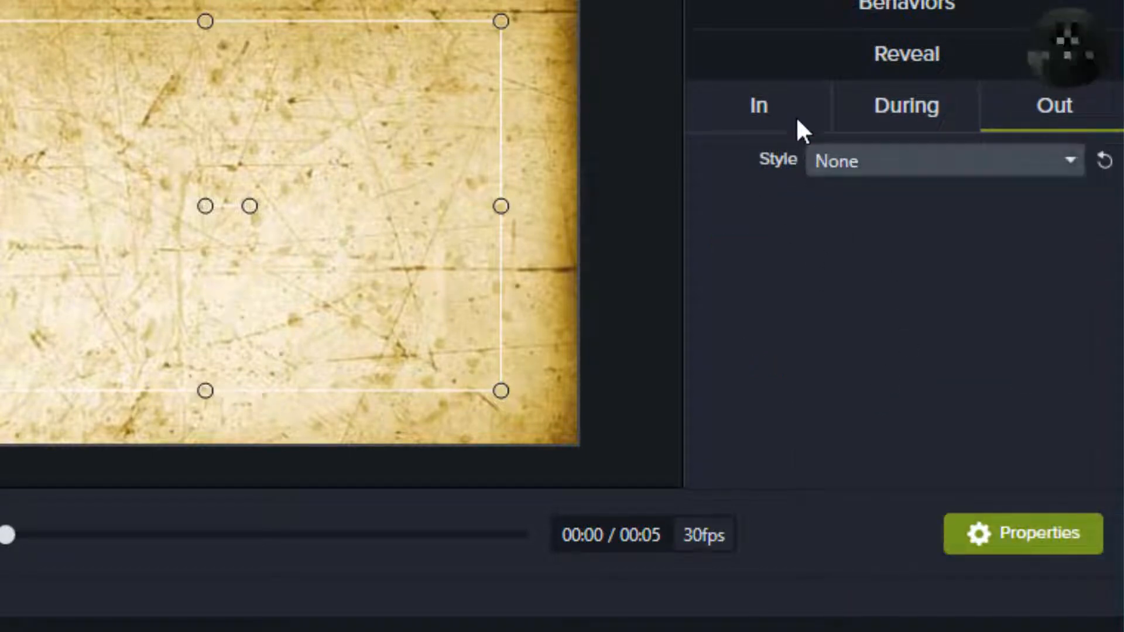
For the Reveal behavior's In phase, set the type to Text - First To Last and the movement to Ease In - Quart
click(786, 104)
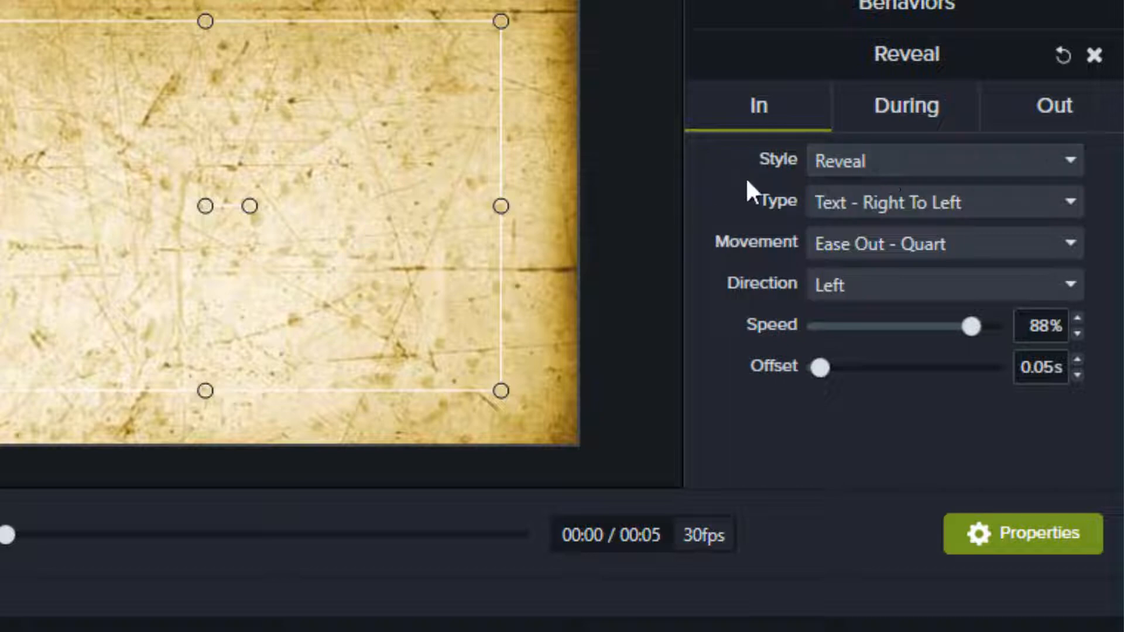
click(922, 202)
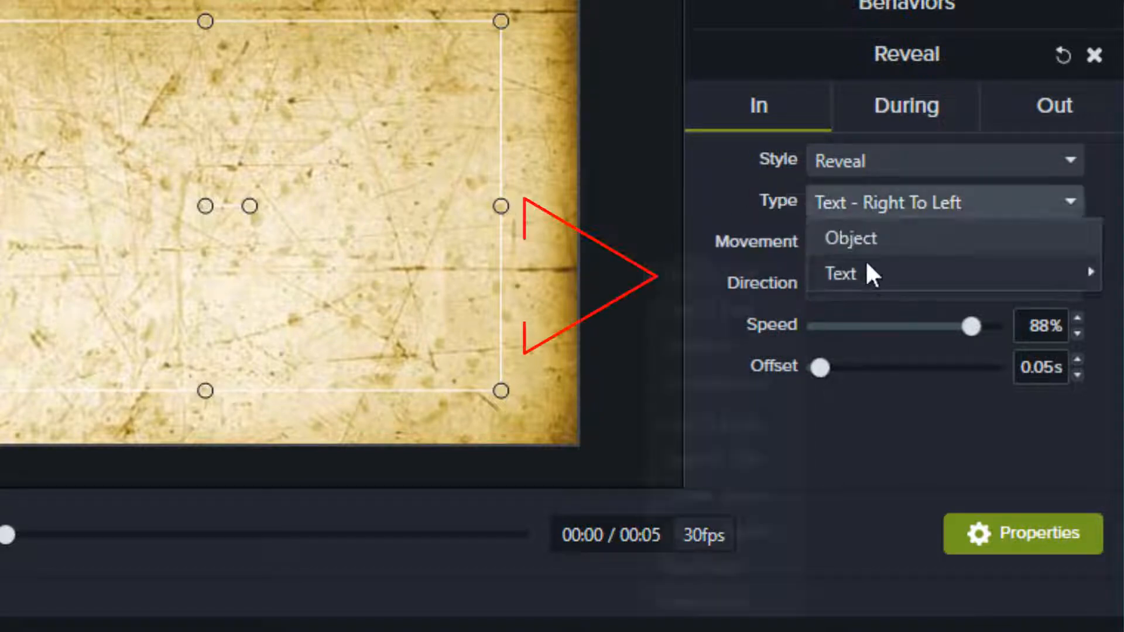
mouse_move(869, 273)
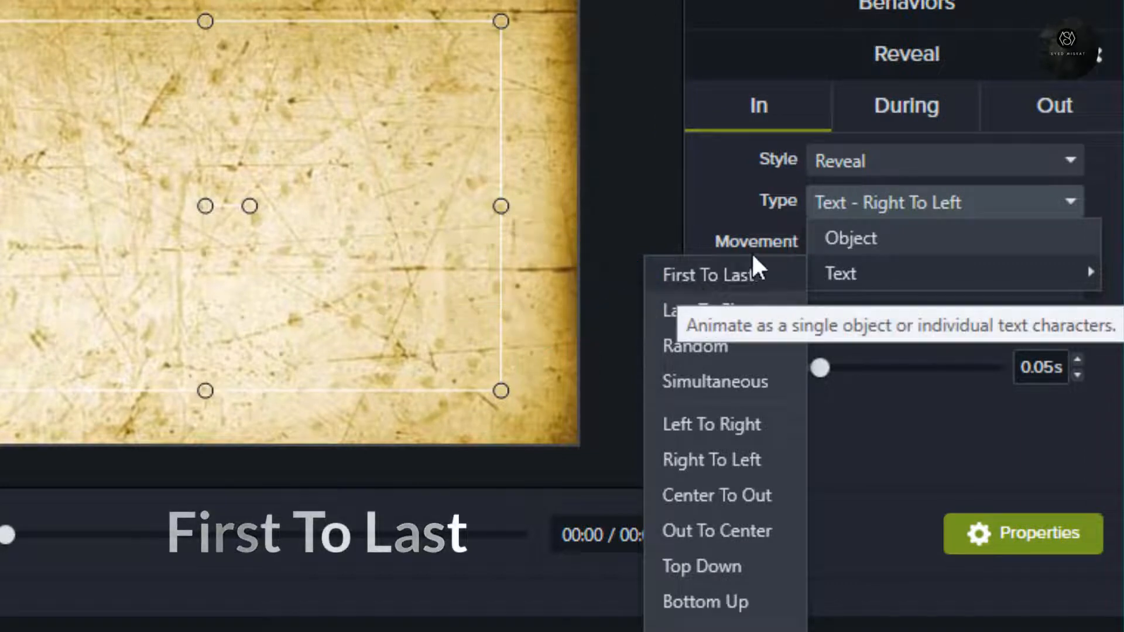
click(706, 276)
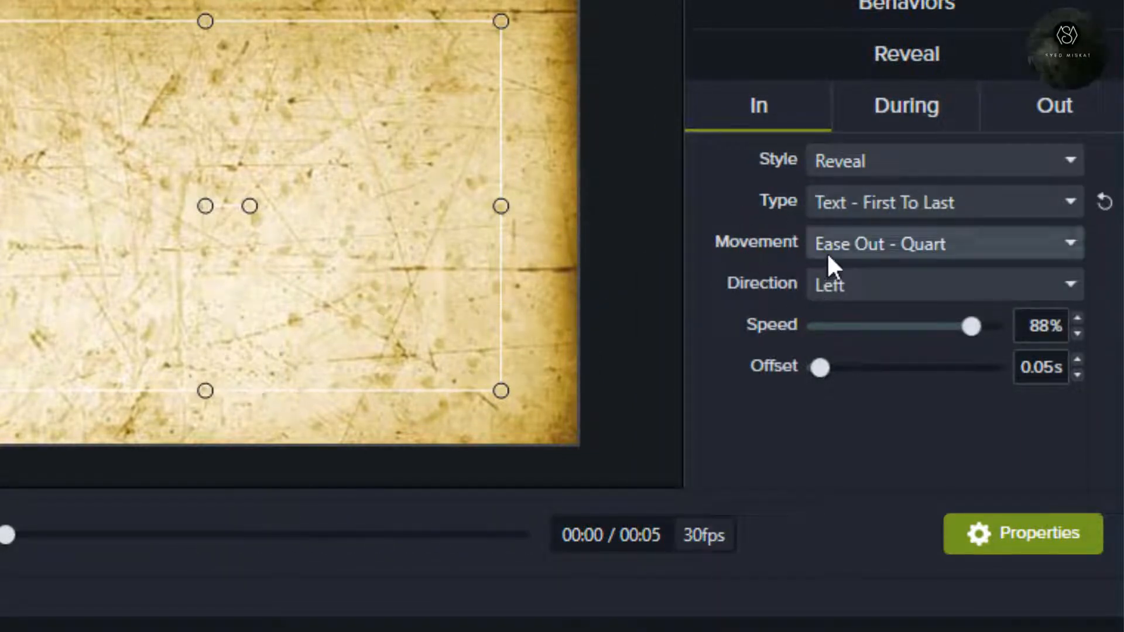
click(947, 254)
mouse_move(906, 354)
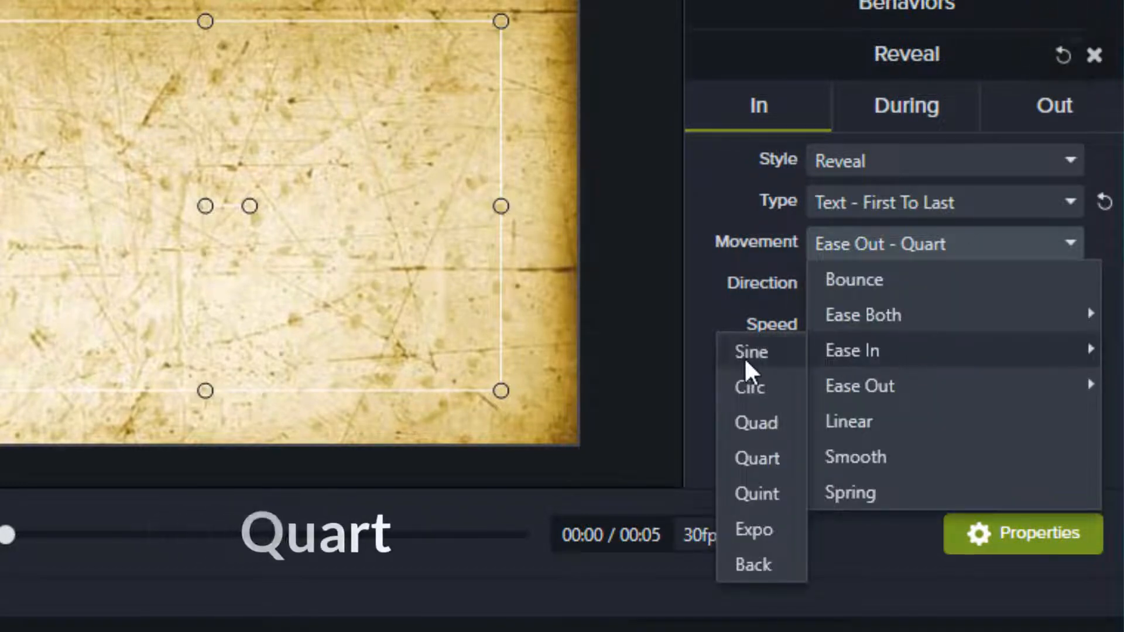
click(758, 460)
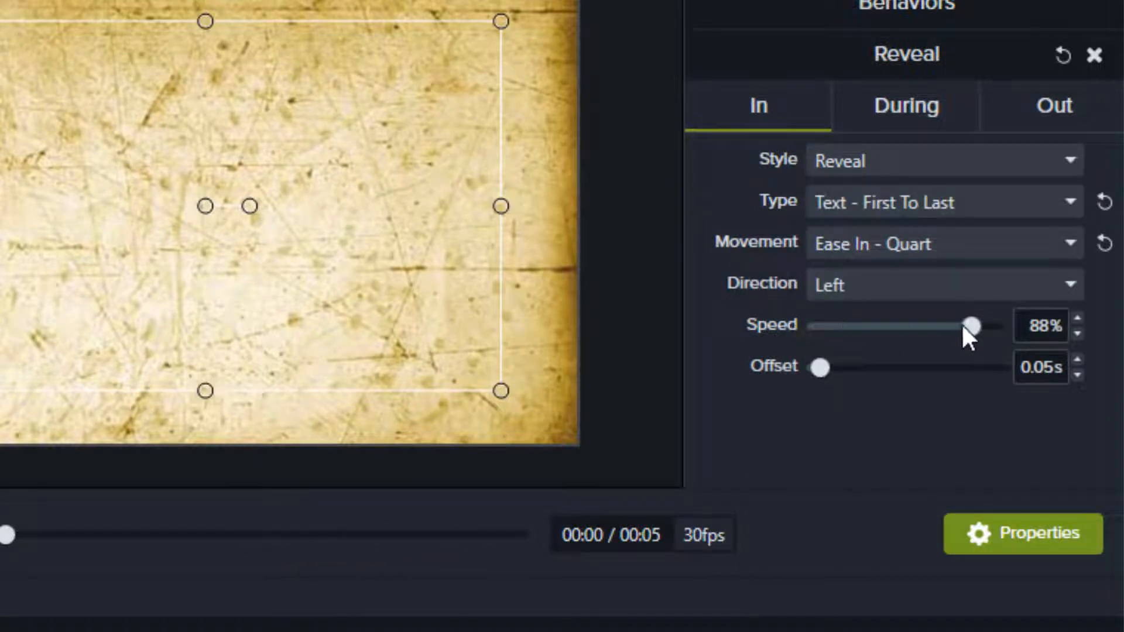
Set the In animation's speed to 100% and offset to 0.25s, and play the timeline to preview it
drag(970, 326, 1011, 327)
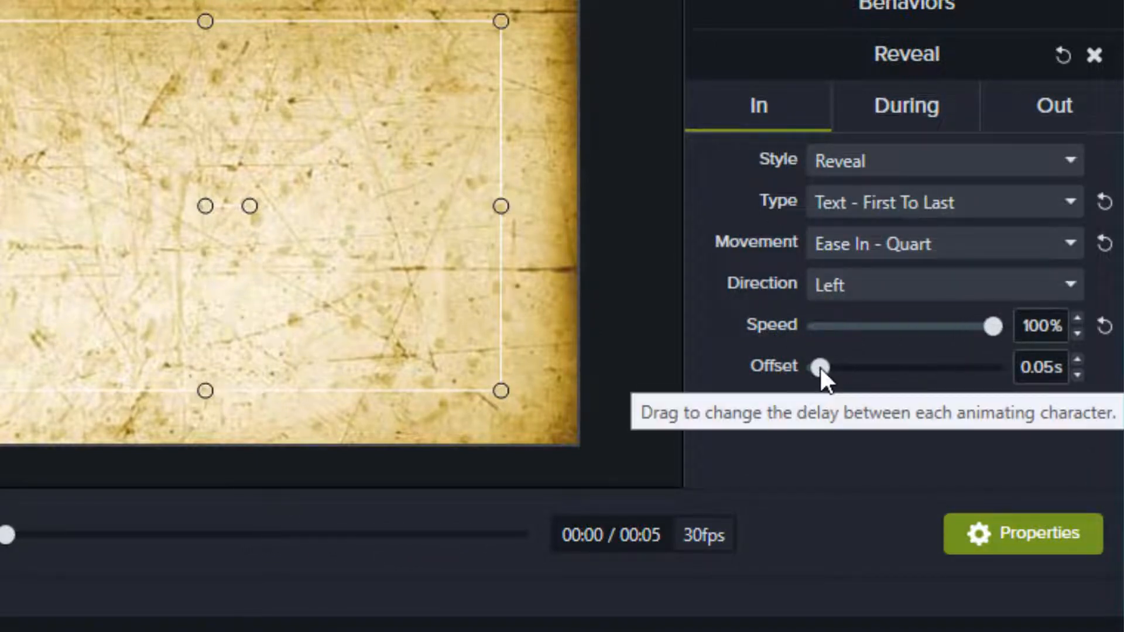
drag(820, 366, 843, 367)
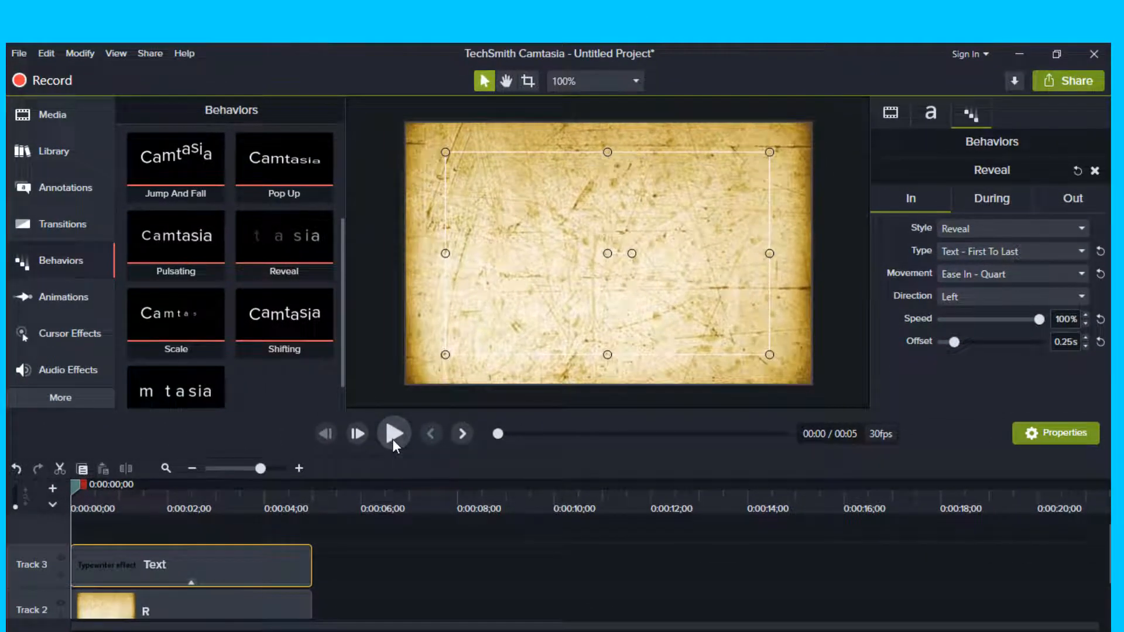
click(392, 439)
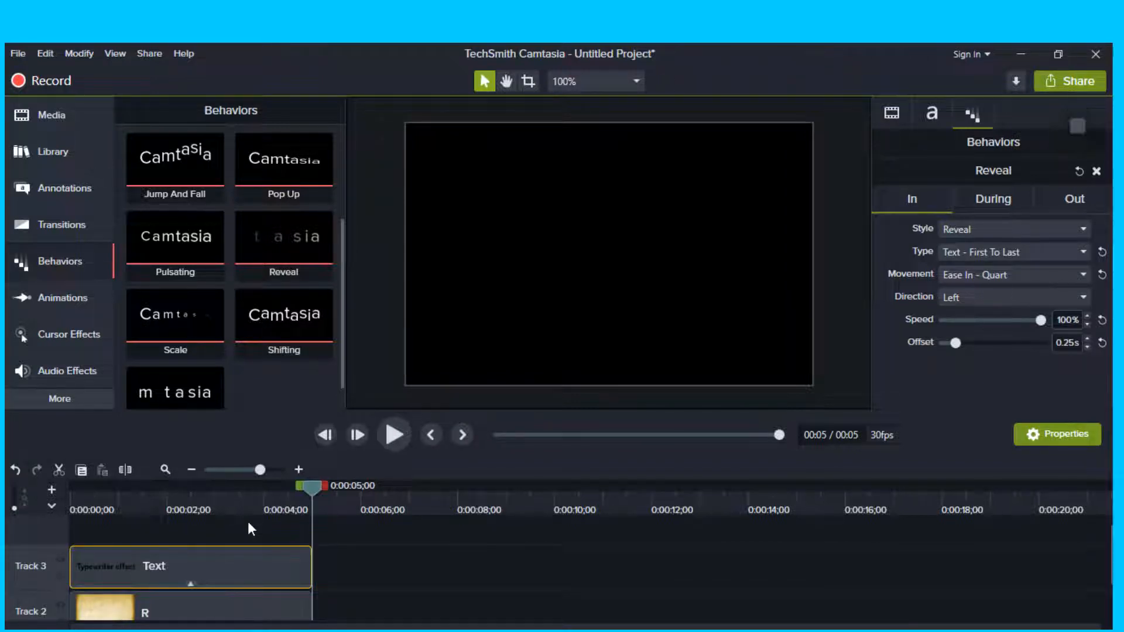
Group the text clip on Track 3 with the paper background clip on Track 2
scroll(247, 521, down, 1)
click(327, 571)
drag(319, 571, 221, 533)
click(352, 546)
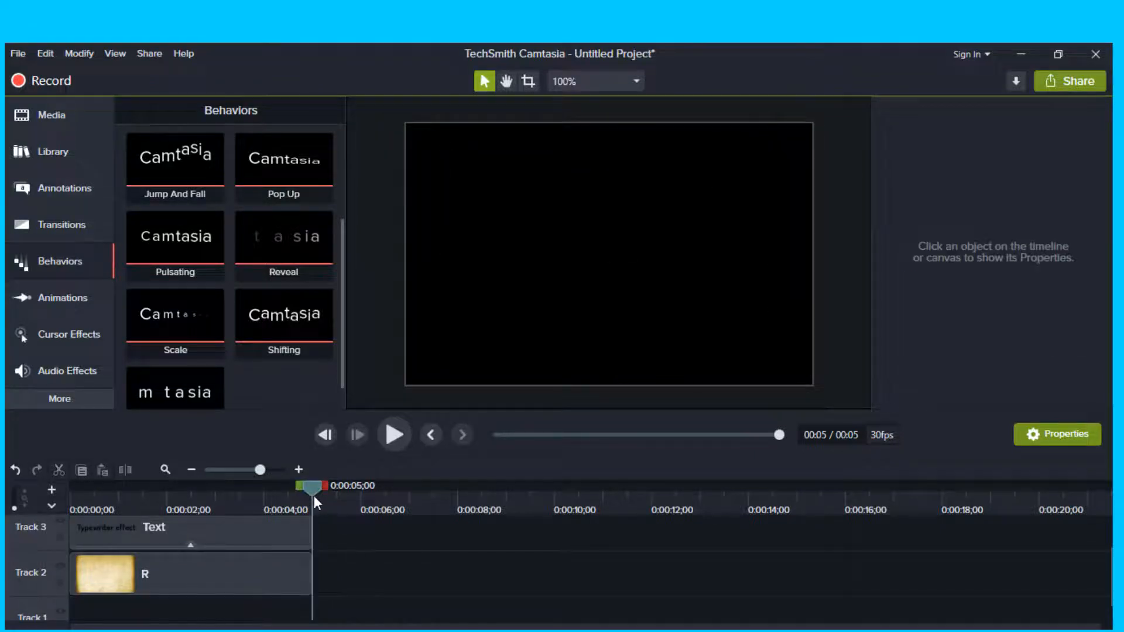
drag(310, 491, 289, 536)
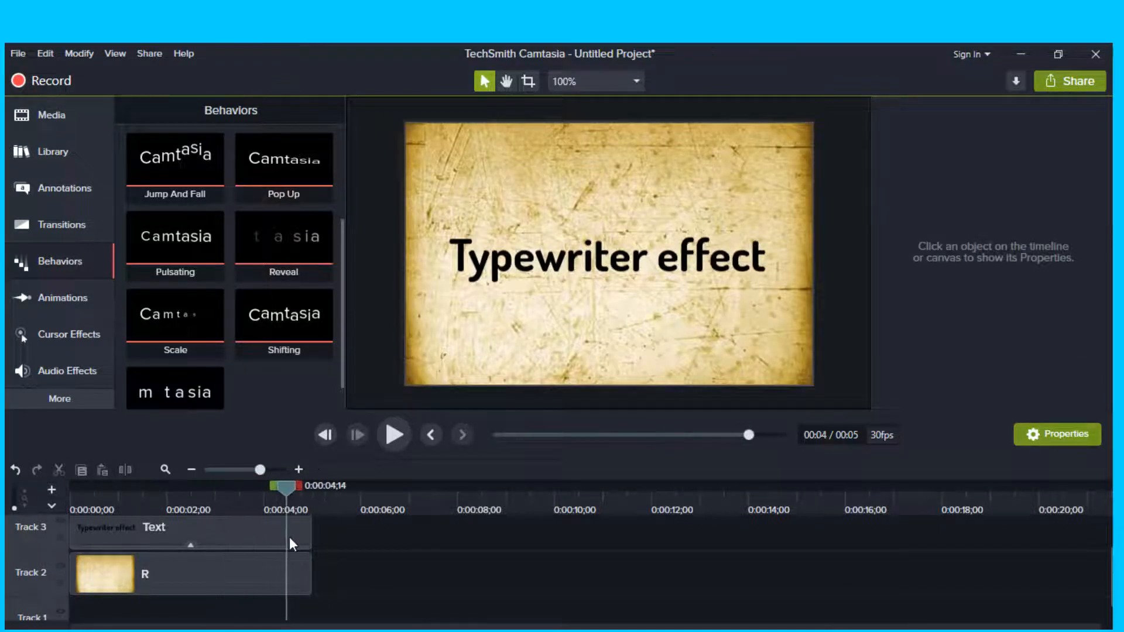
drag(319, 571, 275, 542)
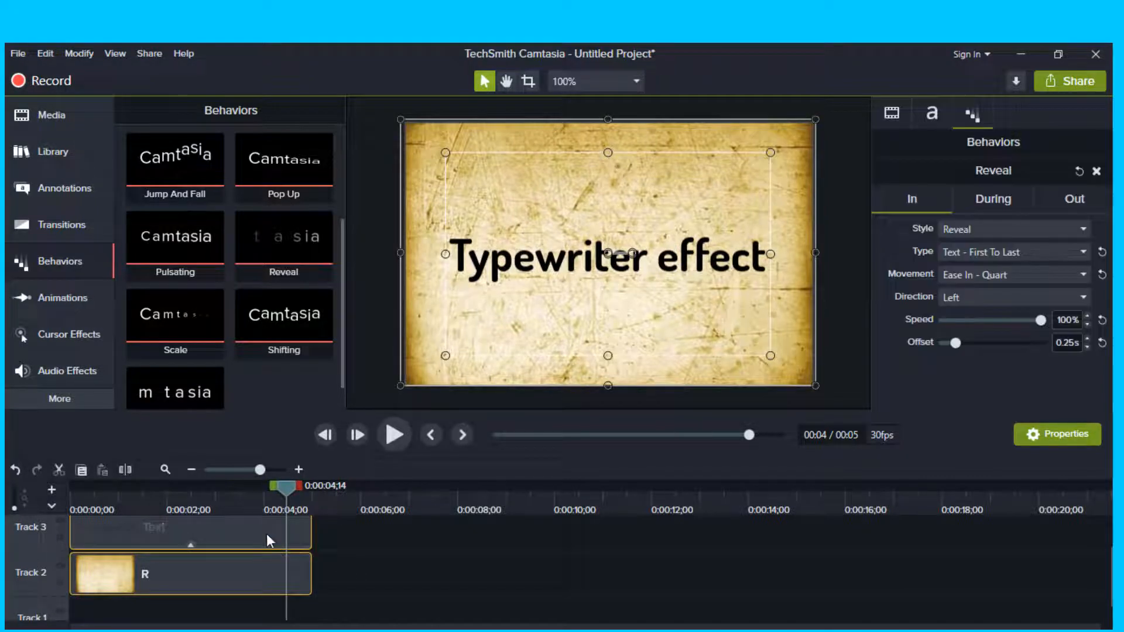
right_click(266, 532)
click(314, 429)
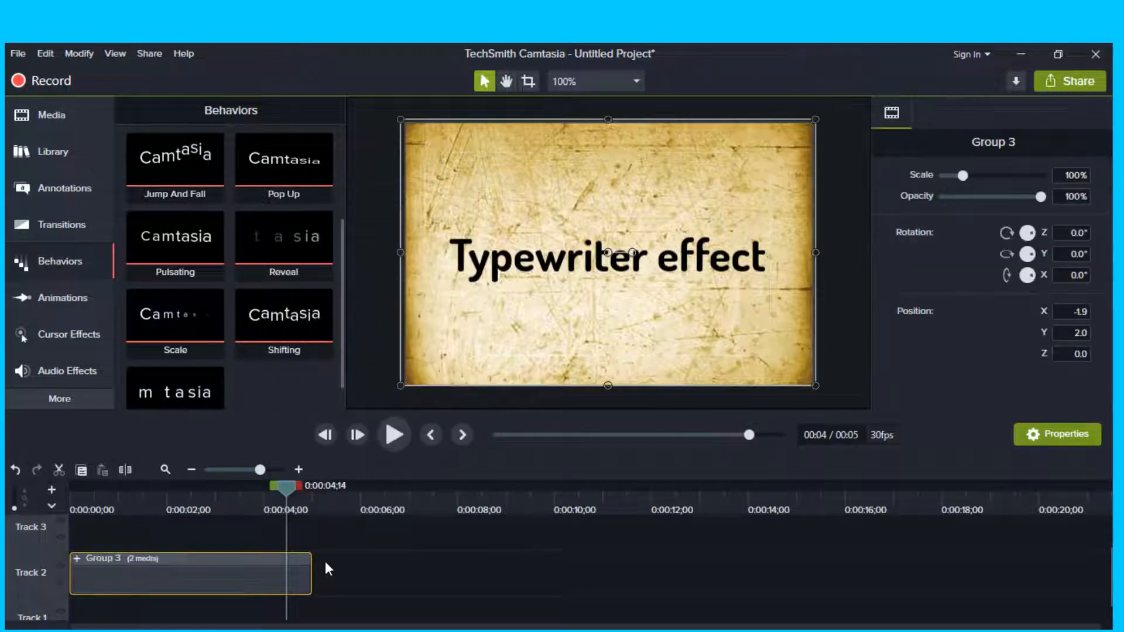
click(326, 561)
Return the playhead to the start and add the Clip Speed effect to both the background clip and the text clip
click(146, 504)
drag(143, 491, 58, 504)
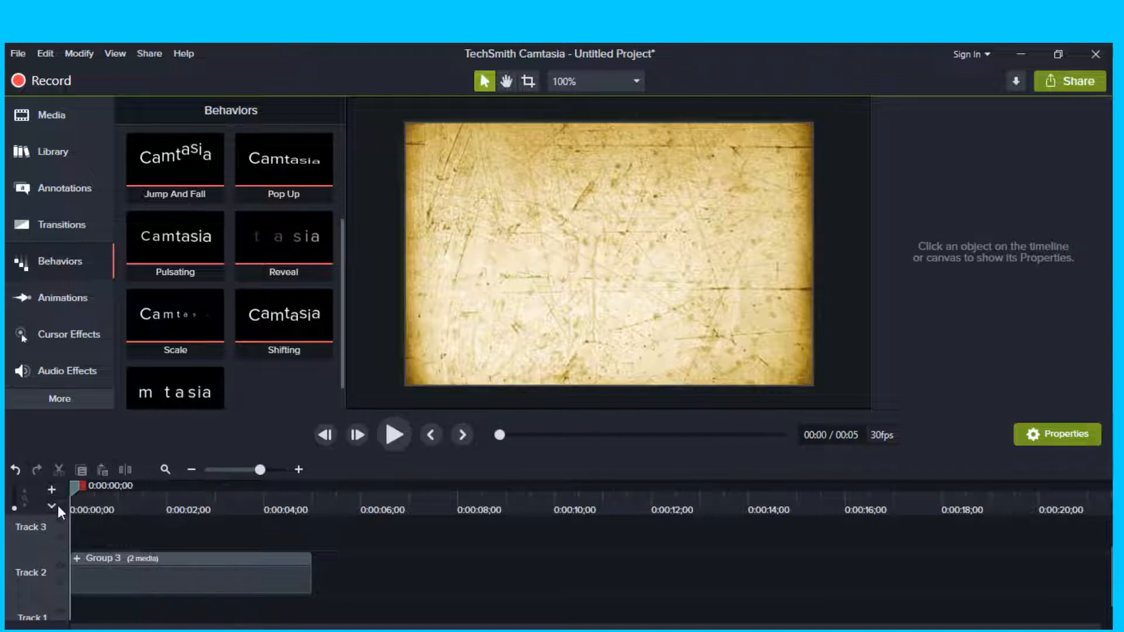
click(249, 572)
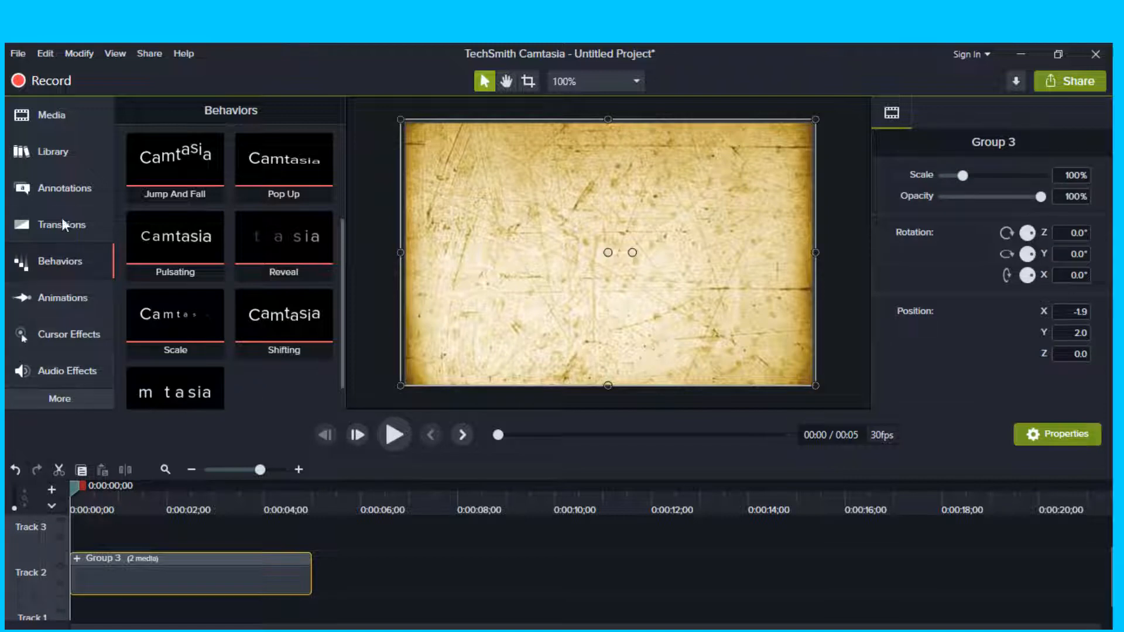
click(99, 402)
click(38, 372)
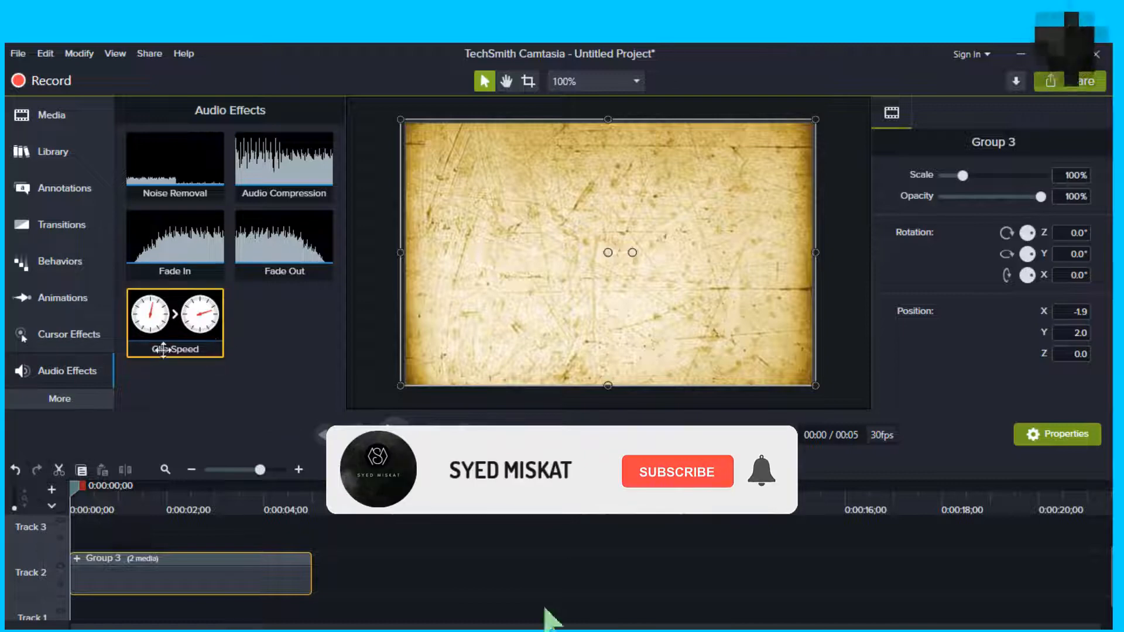
drag(201, 333, 138, 581)
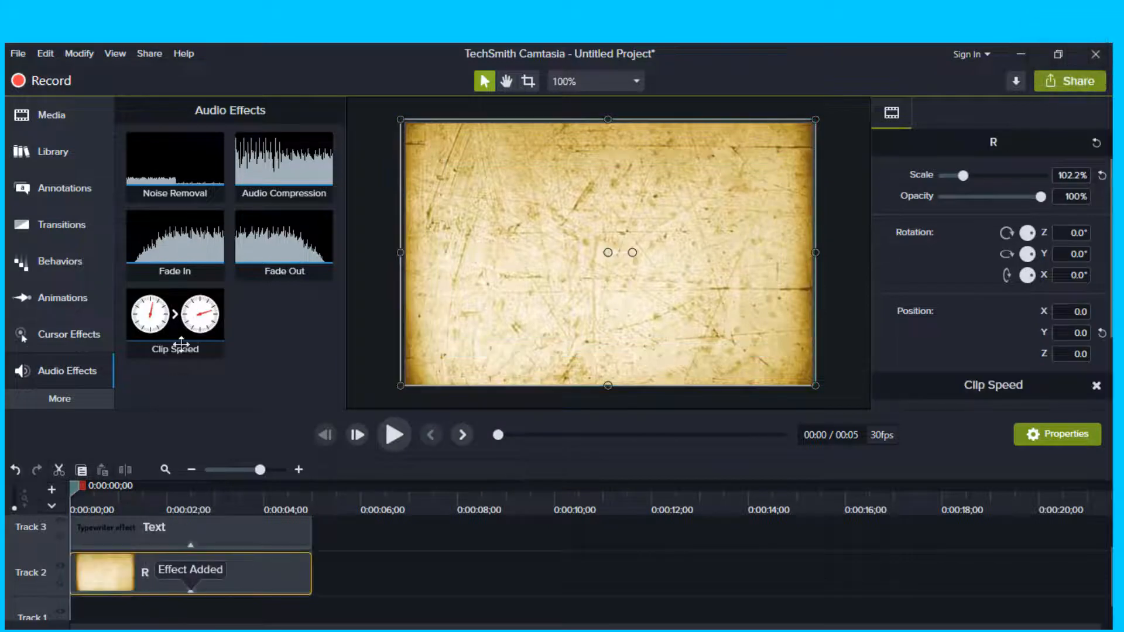
click(167, 531)
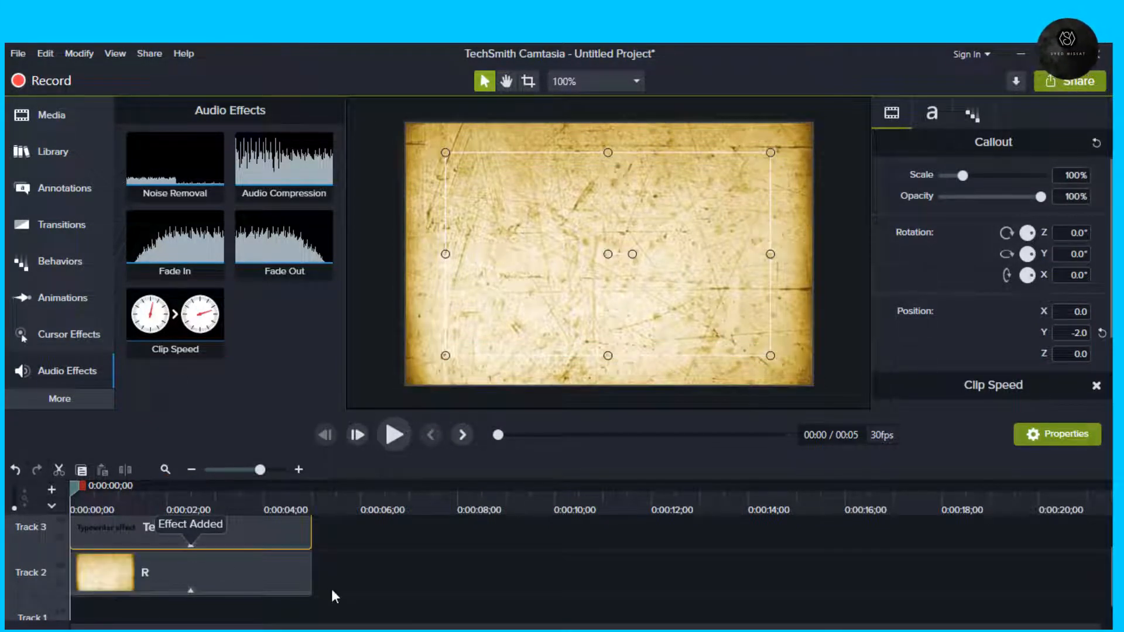
key(ctrl+a)
key(ctrl+g)
click(265, 577)
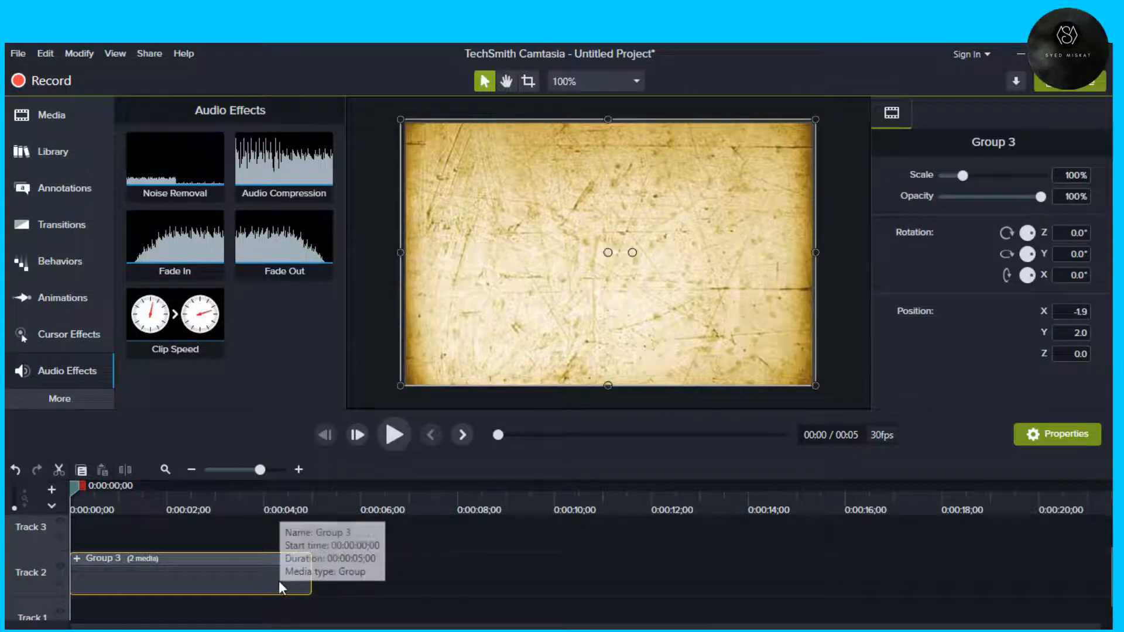
key(ctrl+u)
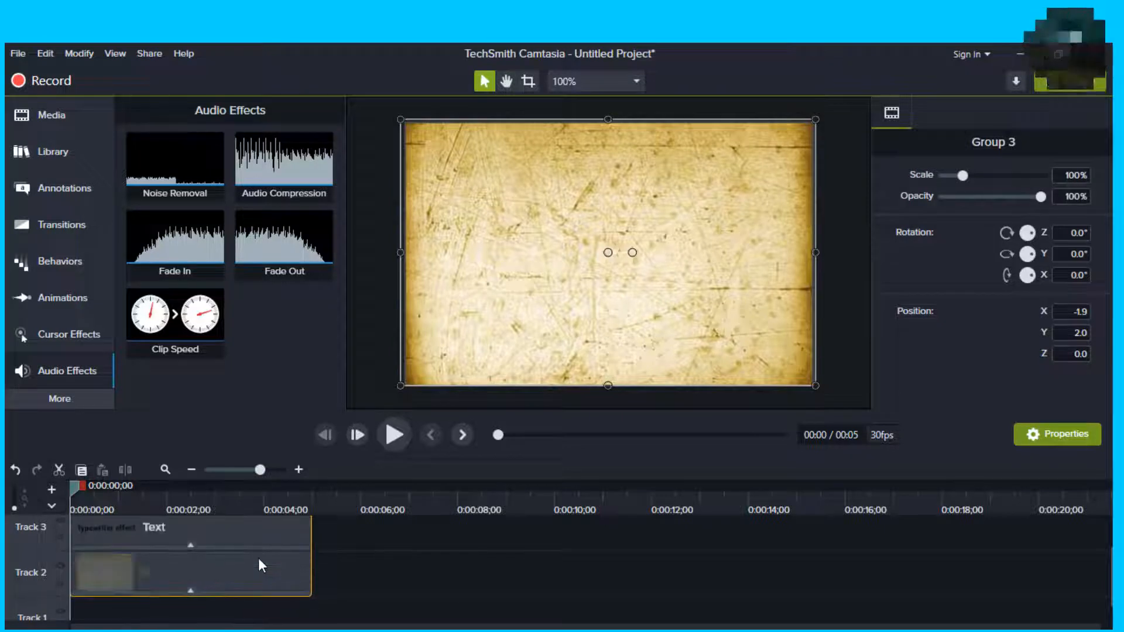
Set the Clip Speed of the text clip on Track 3 to 3x
click(238, 534)
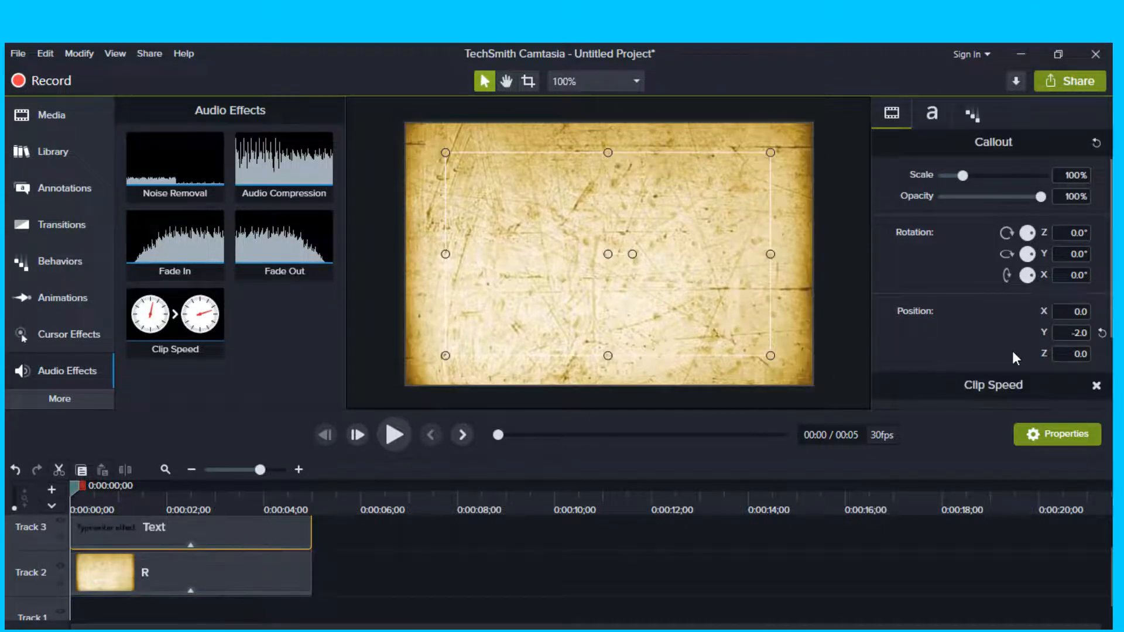
scroll(1015, 358, down, 2)
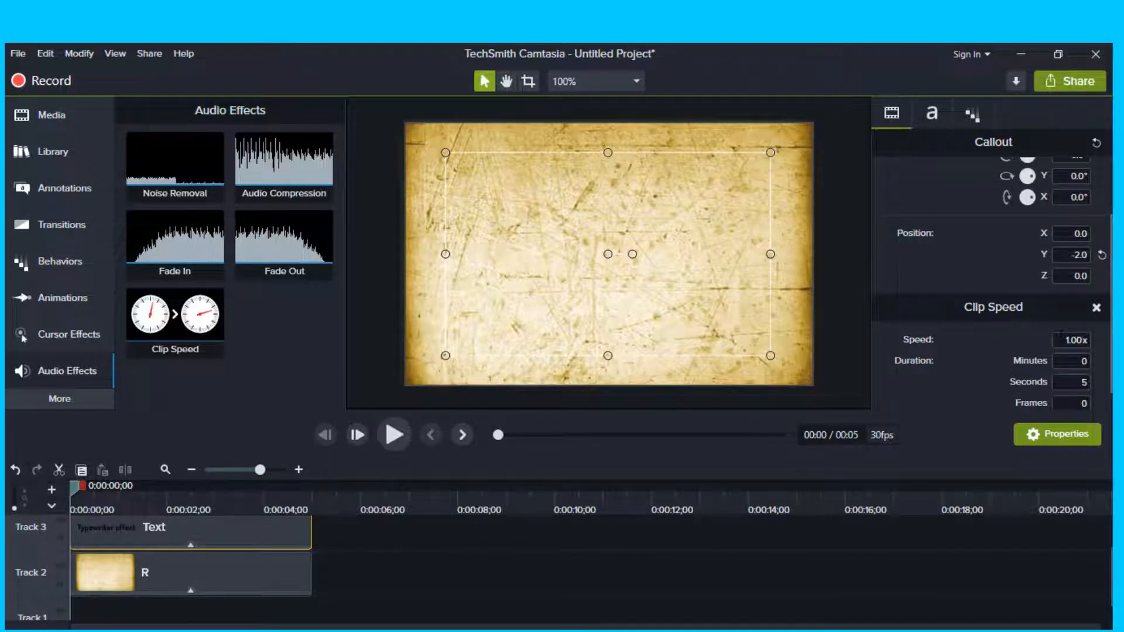
click(254, 559)
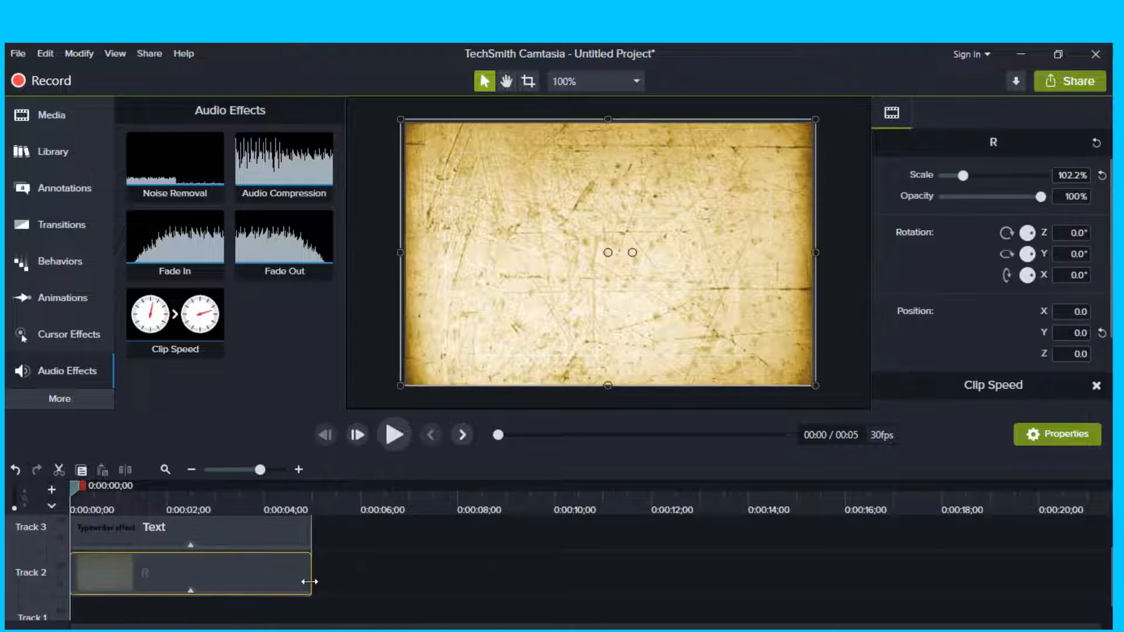
click(170, 532)
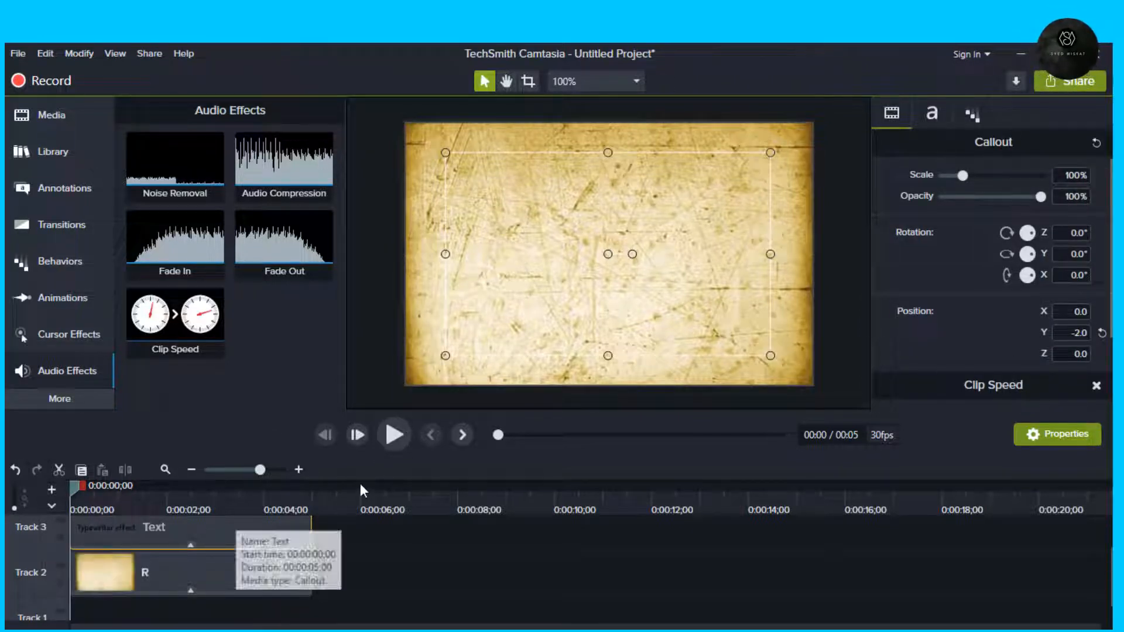
scroll(1009, 356, down, 1)
scroll(1009, 356, down, 1)
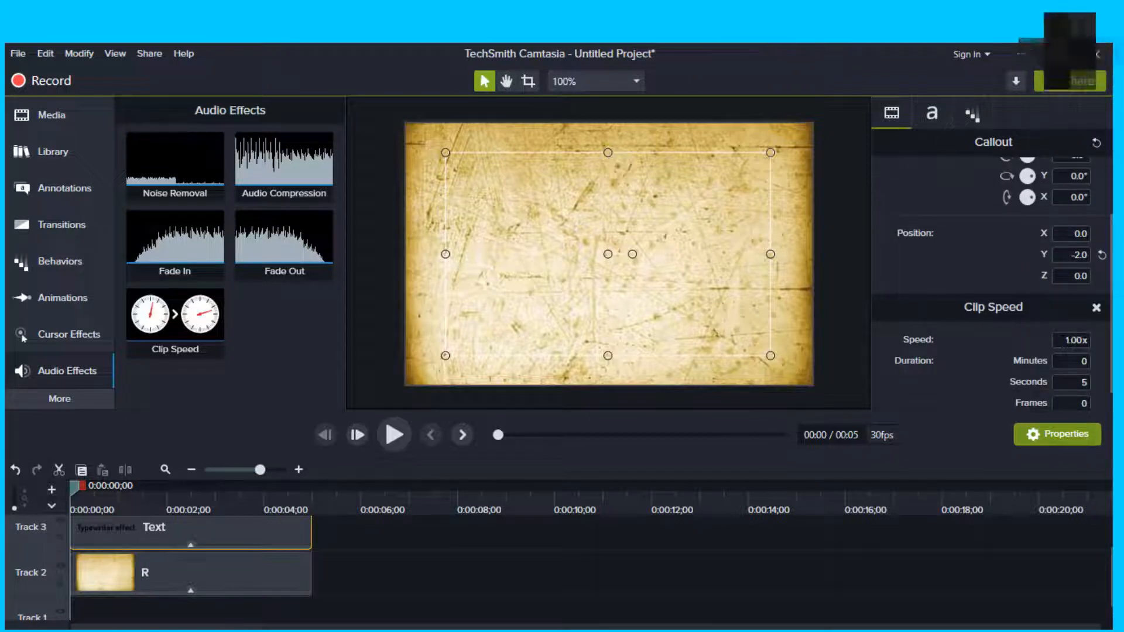
click(1067, 341)
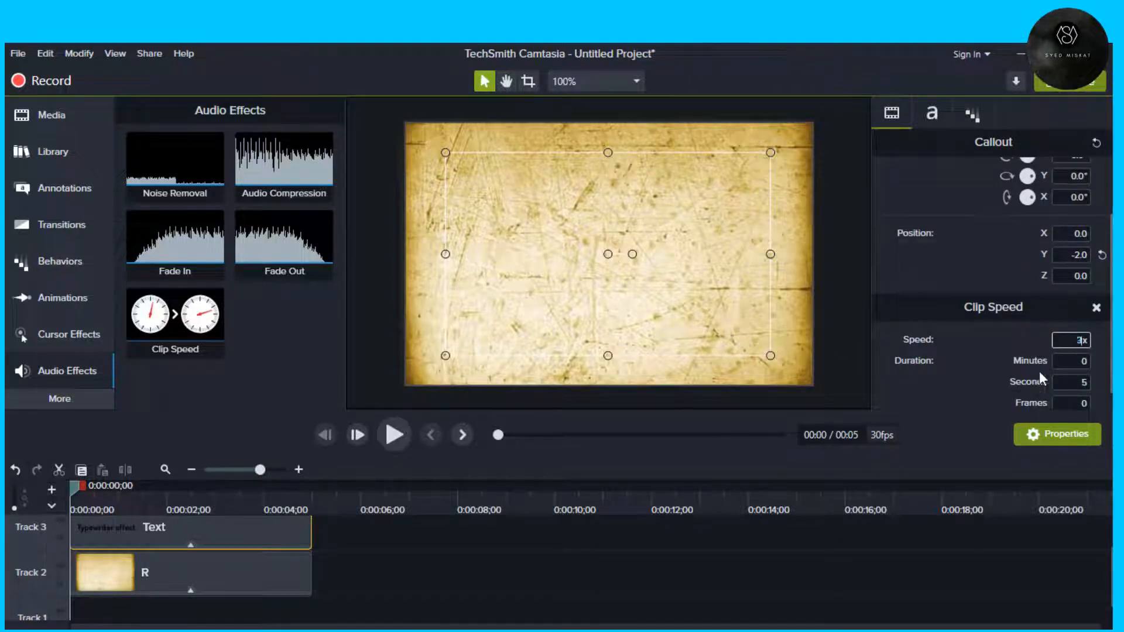
Preview the text and background clips as a group and ungroup them again
key(ctrl+a)
key(ctrl+g)
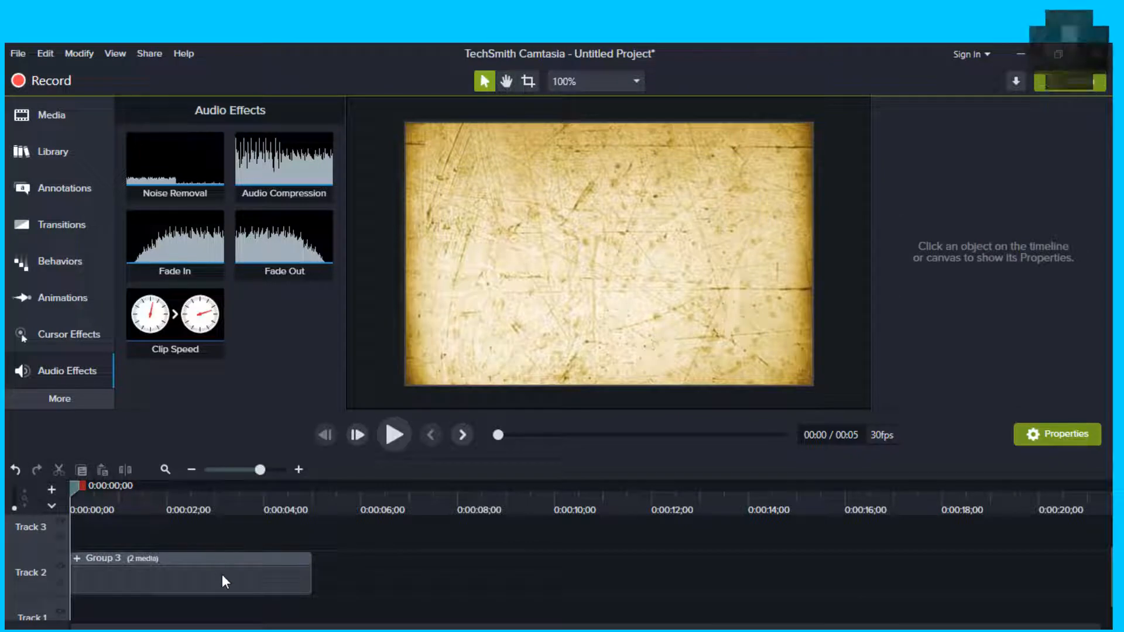
click(392, 434)
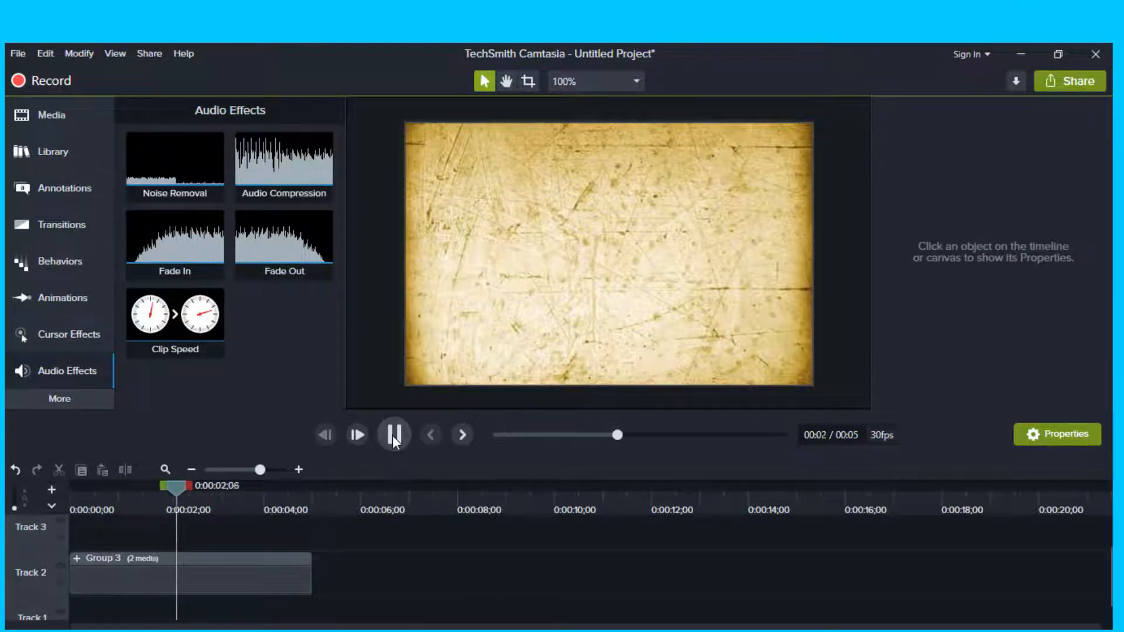
click(392, 434)
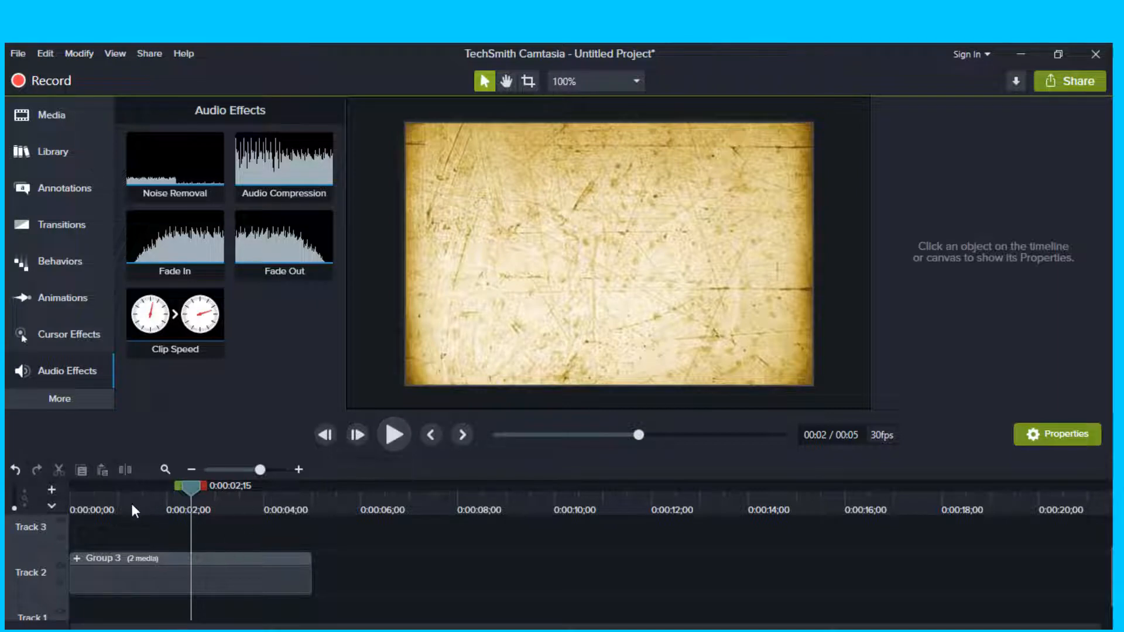
drag(111, 501, 62, 529)
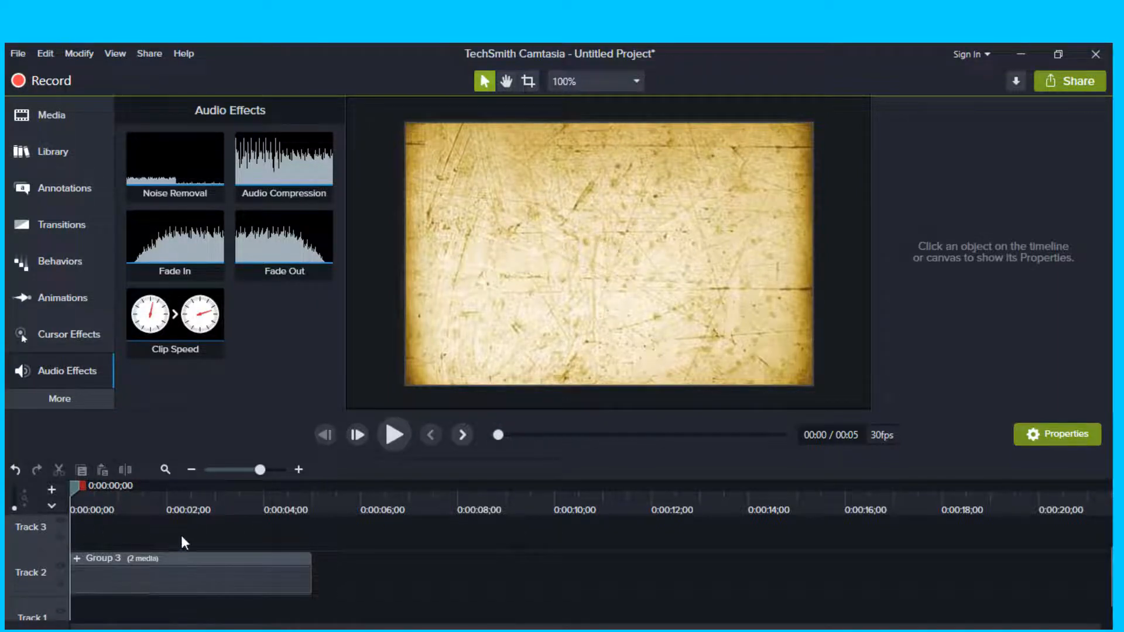
click(170, 556)
right_click(176, 556)
click(236, 475)
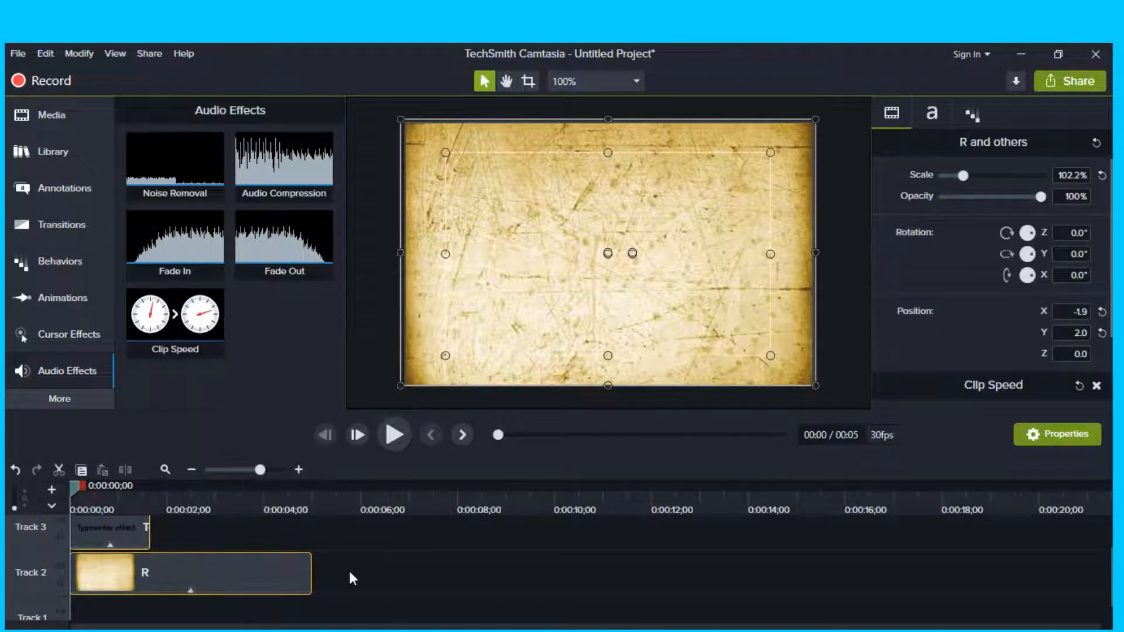
Shorten the background clip on Track 2 so it ends together with the text clip on Track 3
click(350, 574)
click(263, 580)
drag(311, 573, 151, 576)
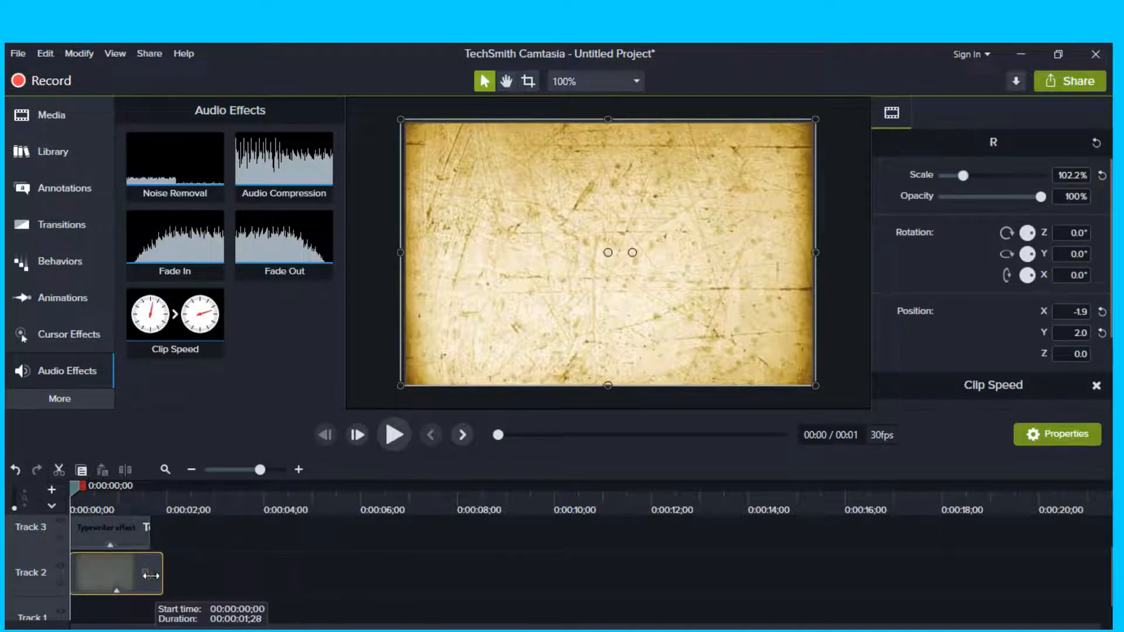
click(202, 578)
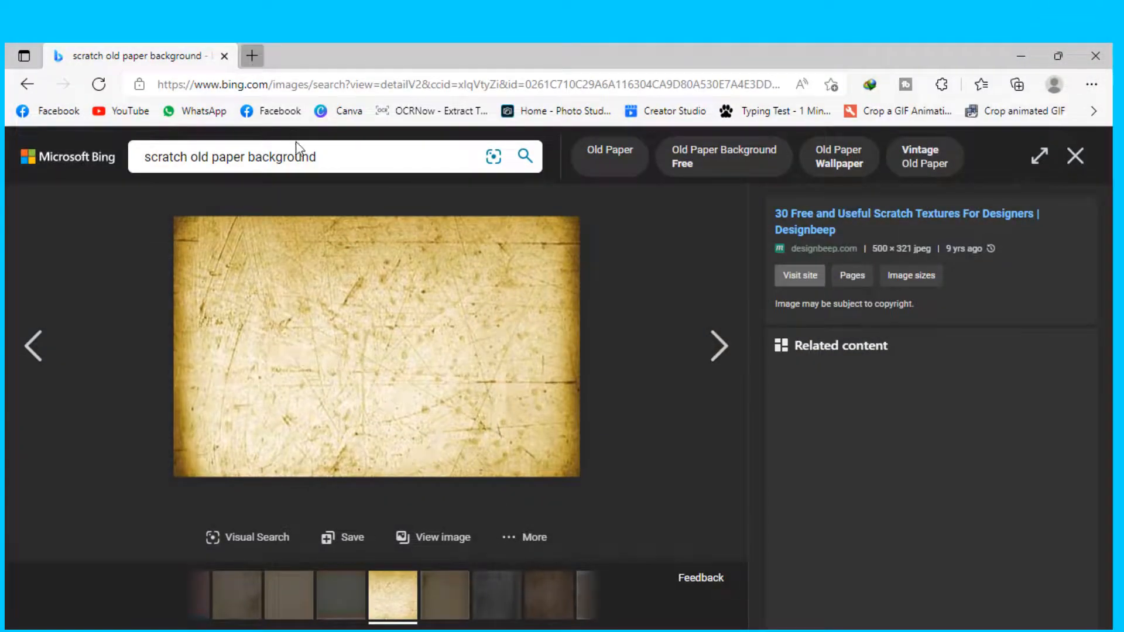
Search the web for "typewriter sound" in a new tab of the Edge browser
key(ctrl+t)
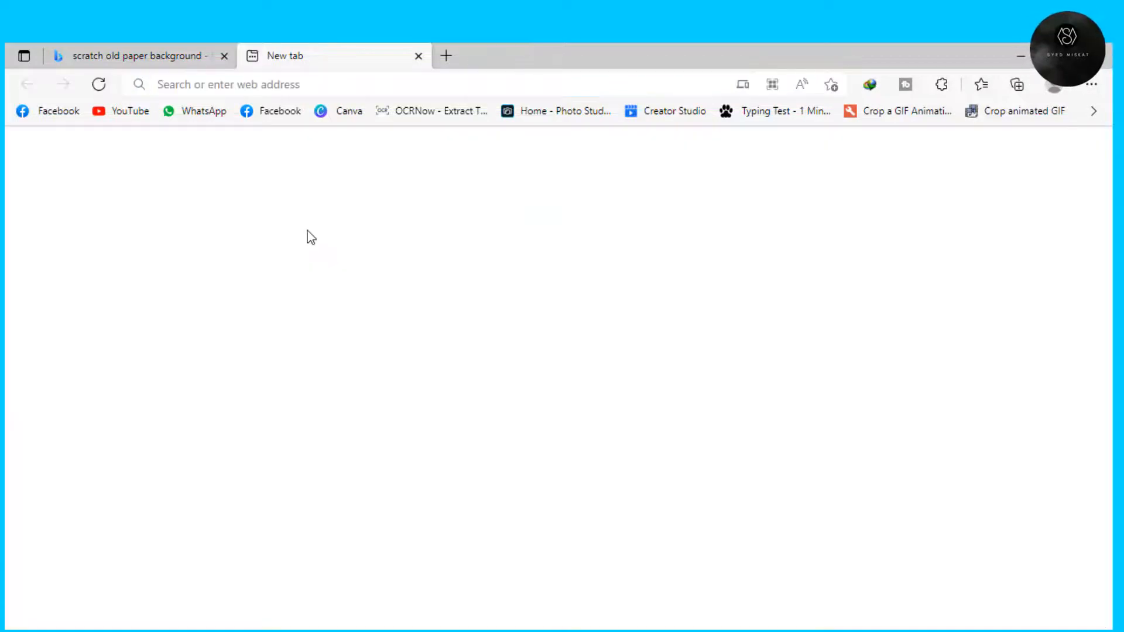
click(298, 214)
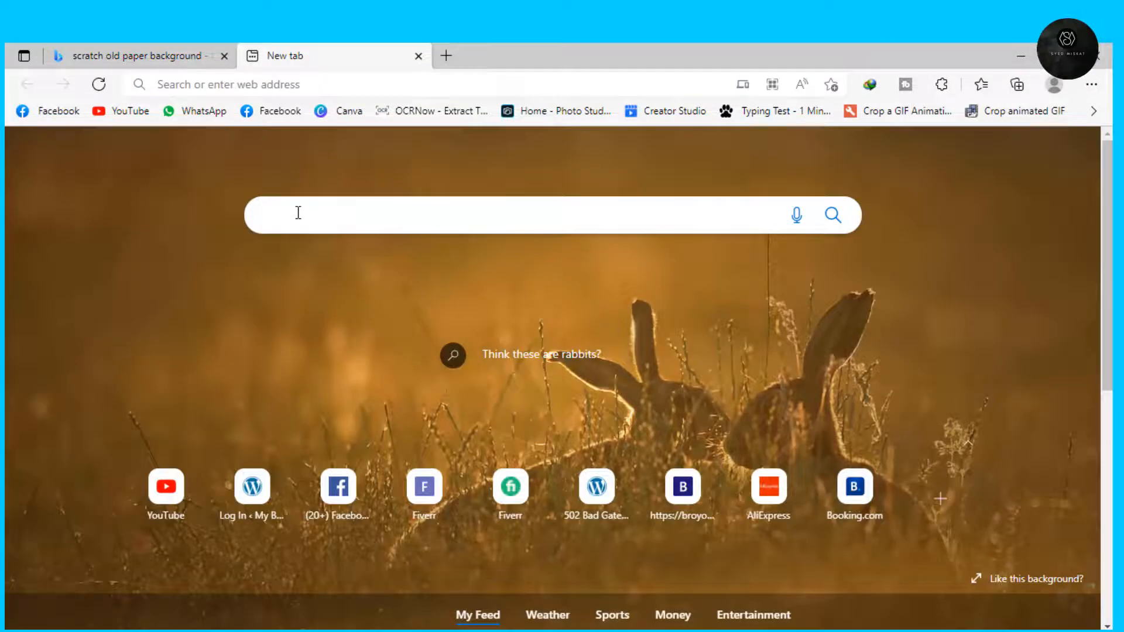
text(ty)
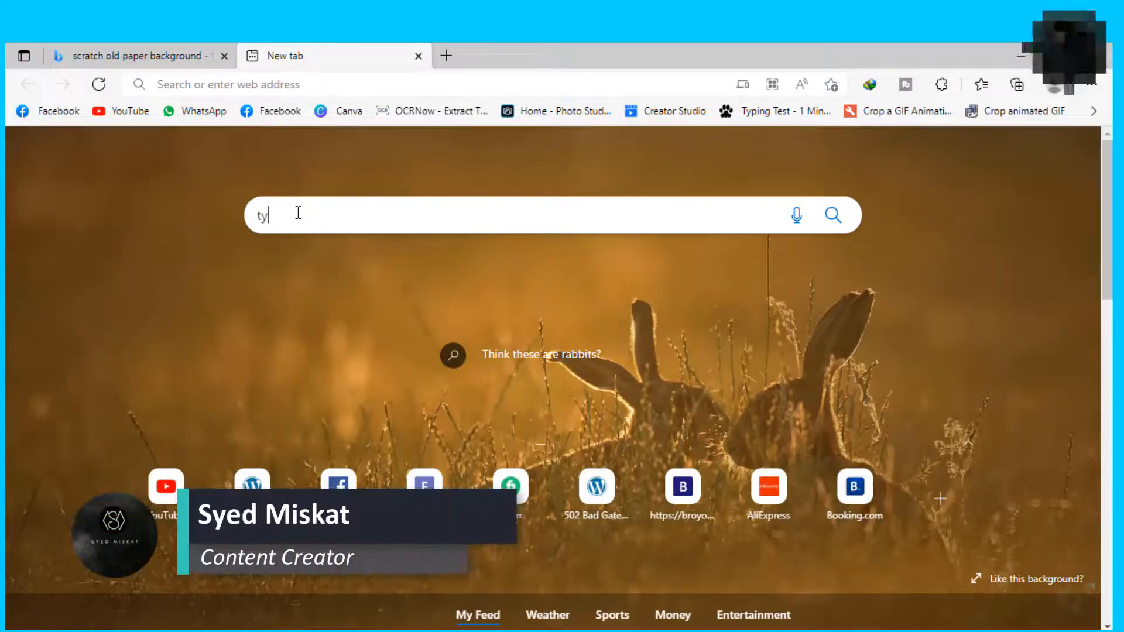
text(pw)
key(BackSpace)
text(e)
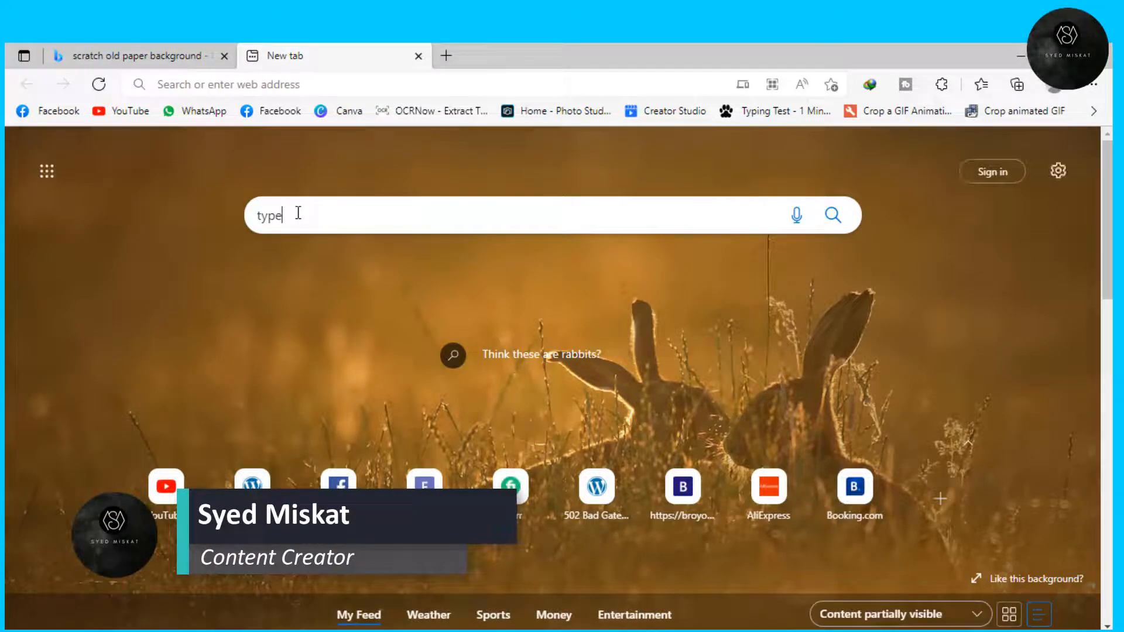
text(w)
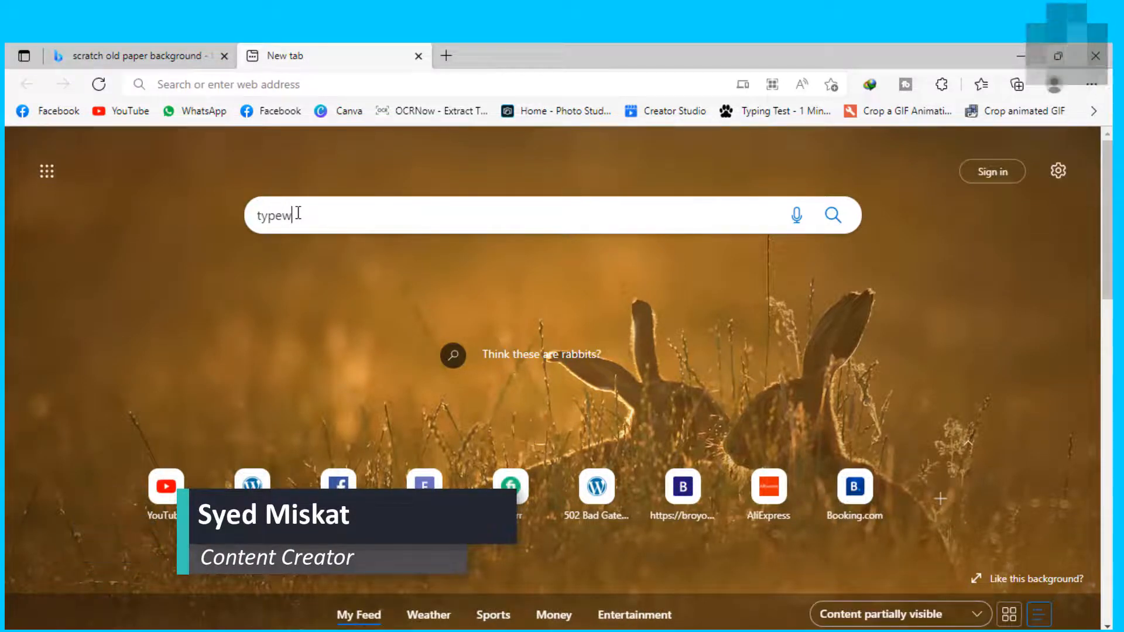
text(riter)
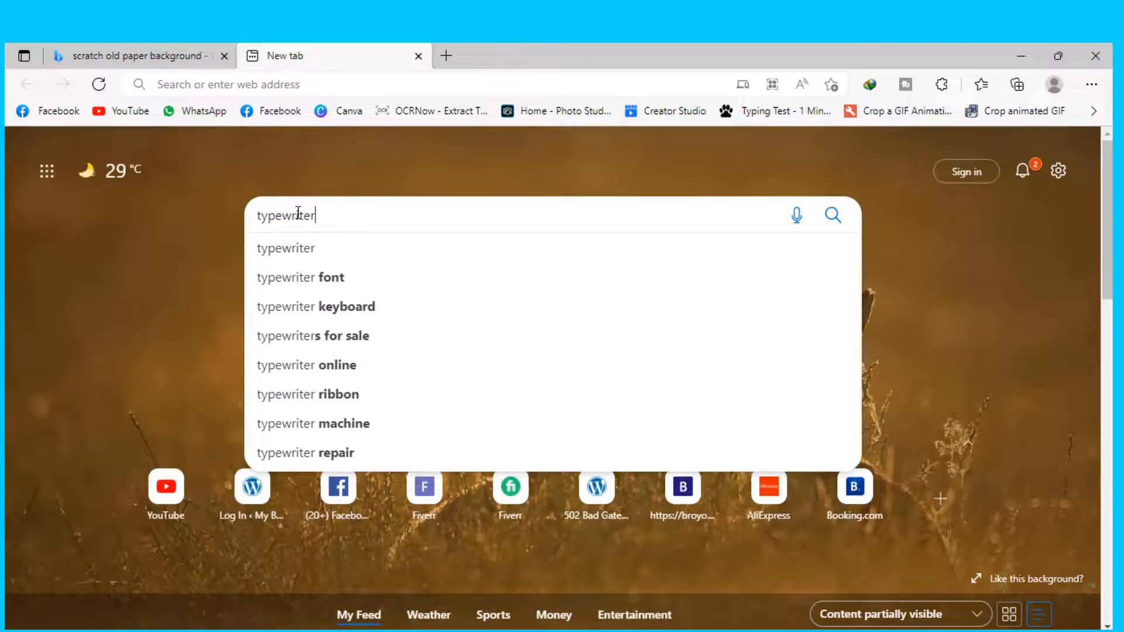
text( sound)
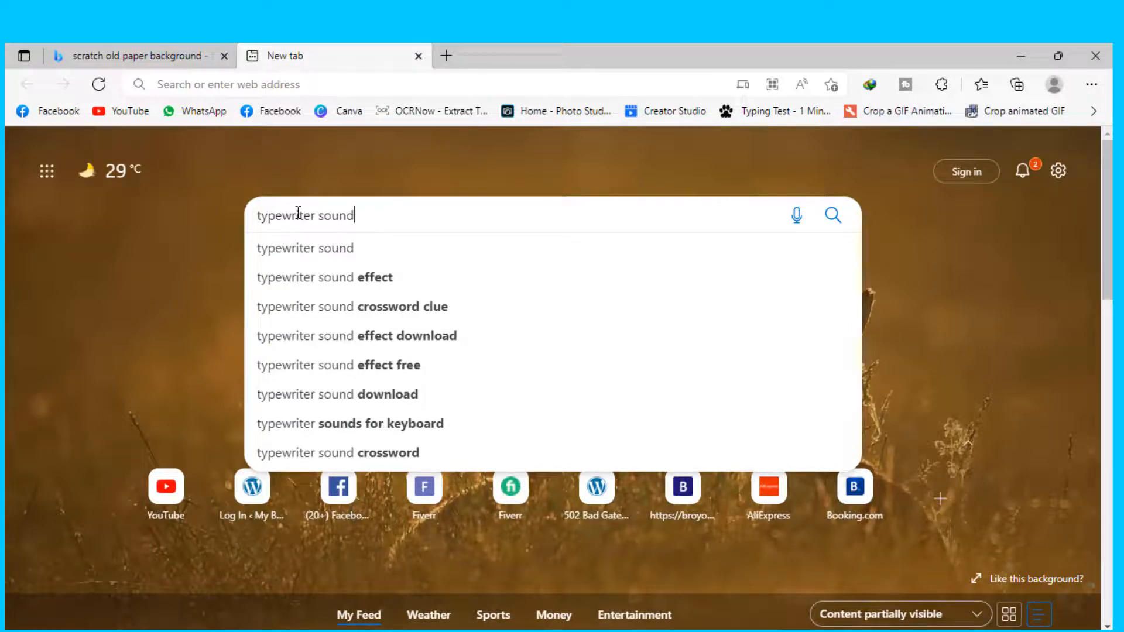
key(Return)
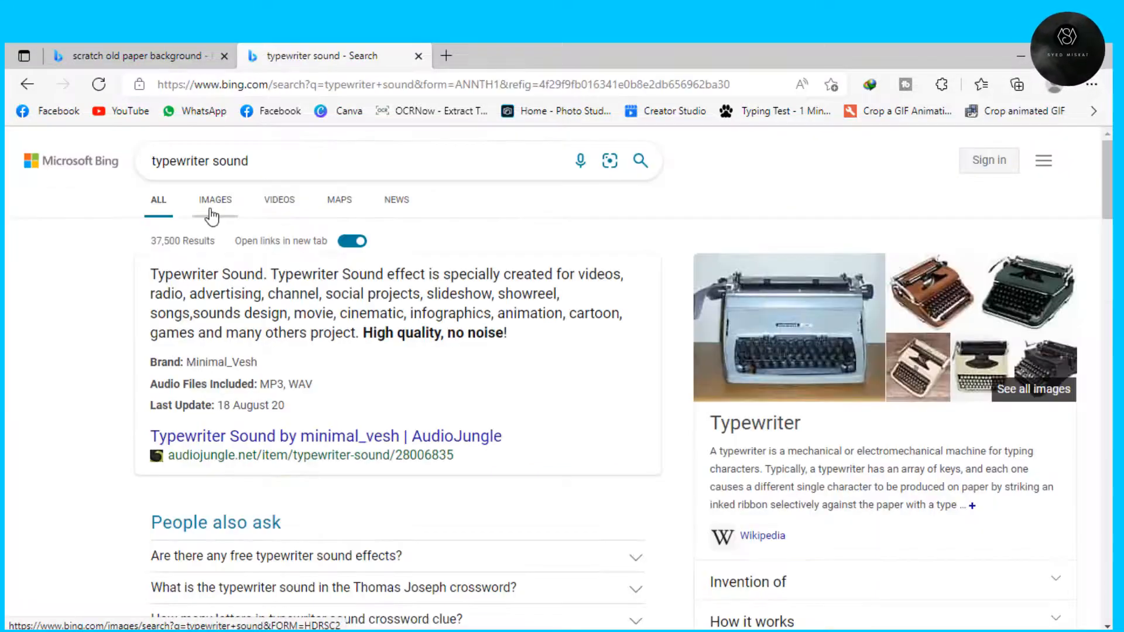
Preview the Typewriter Sound on freesoundslibrary.com and switch back to Camtasia
scroll(246, 293, down, 2)
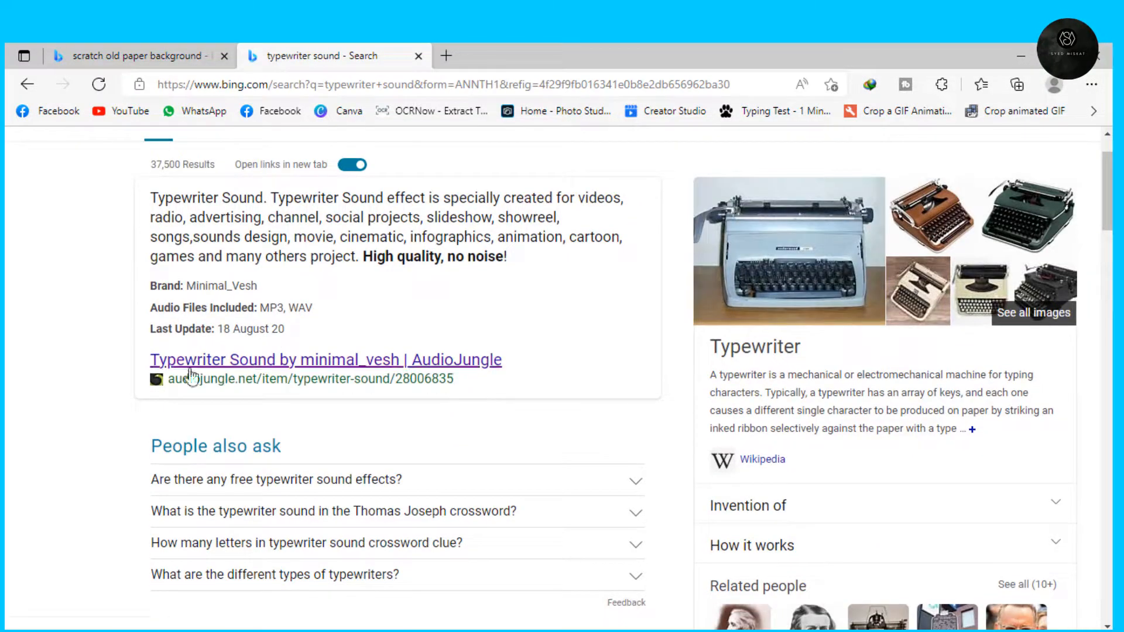
scroll(246, 410, down, 5)
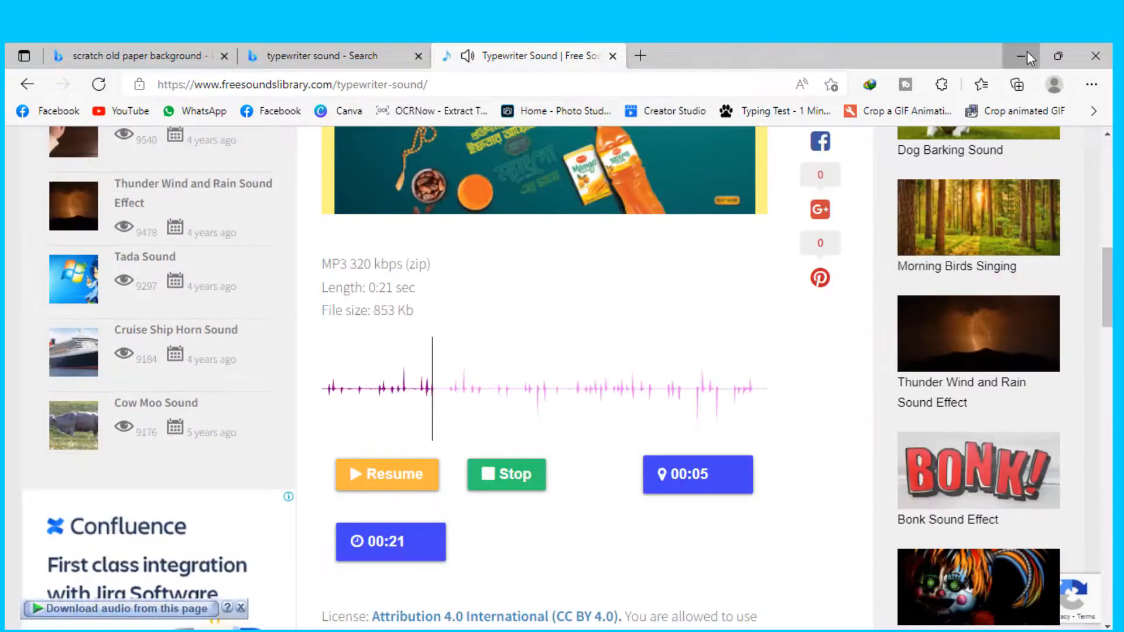
click(1026, 52)
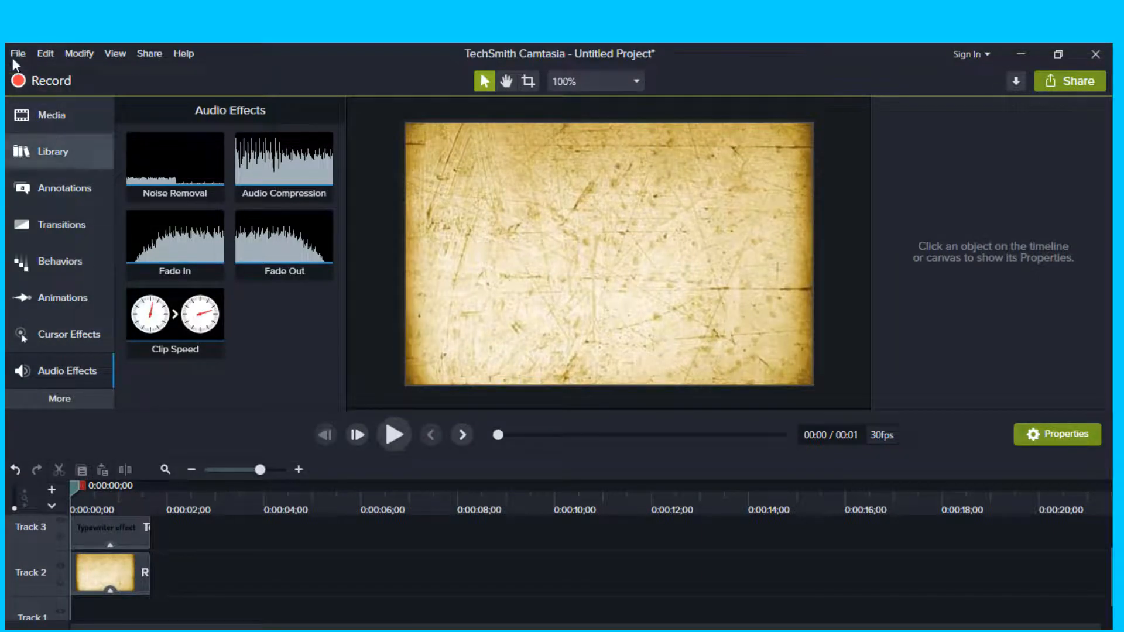
Add the "typwriting effect new" asset from the Default library to the start of Track 1, beneath the background clip
click(58, 152)
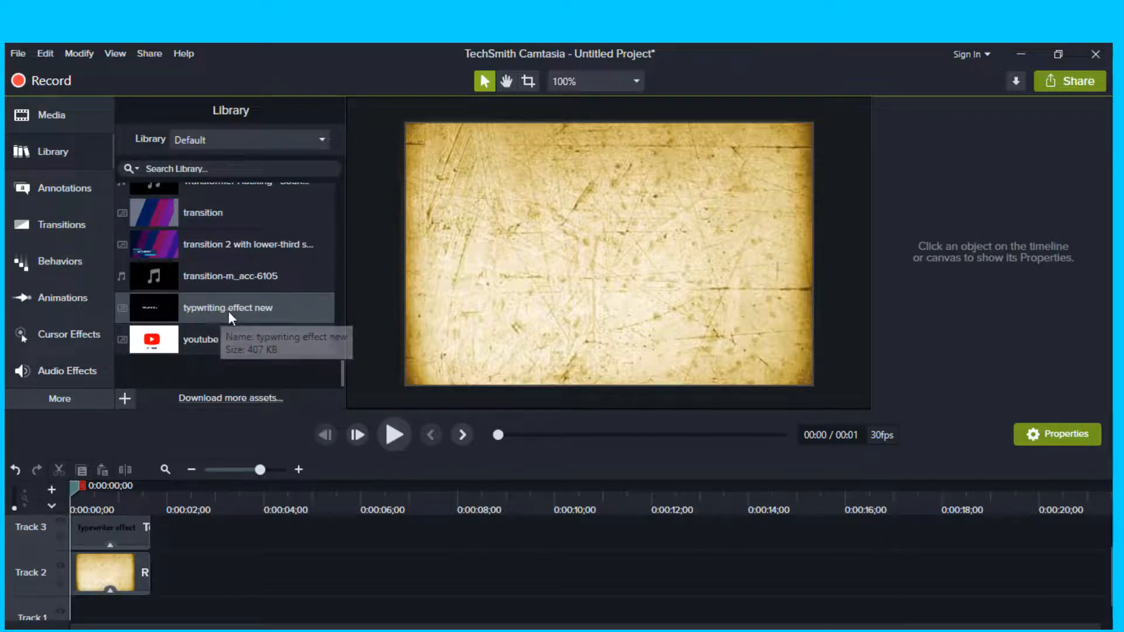
scroll(233, 265, up, 5)
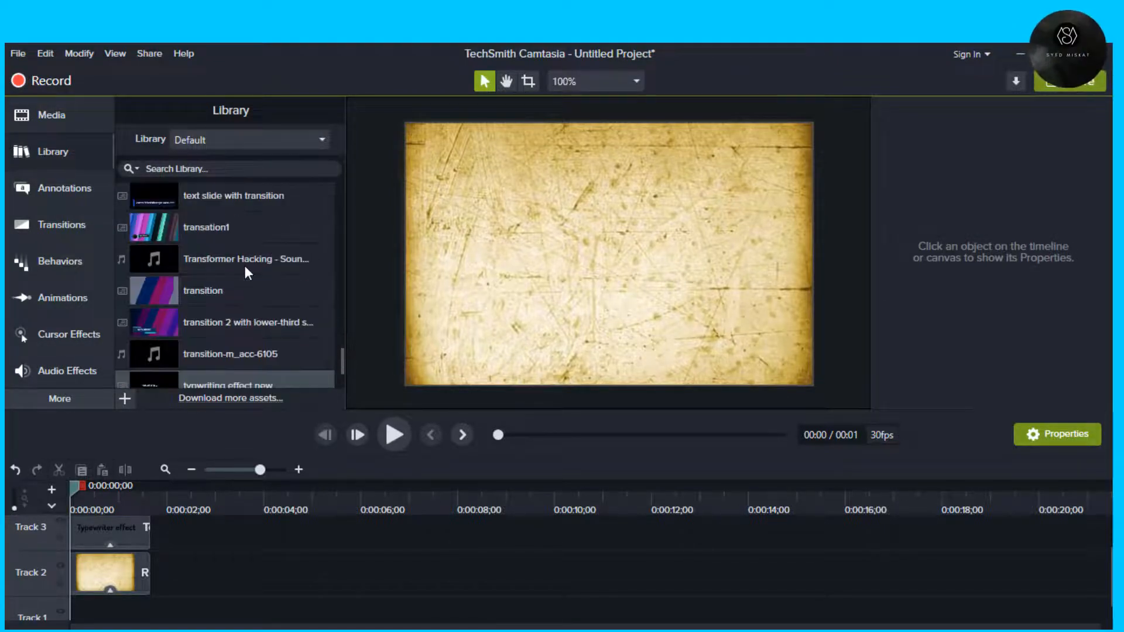
scroll(222, 269, down, 3)
scroll(225, 275, down, 4)
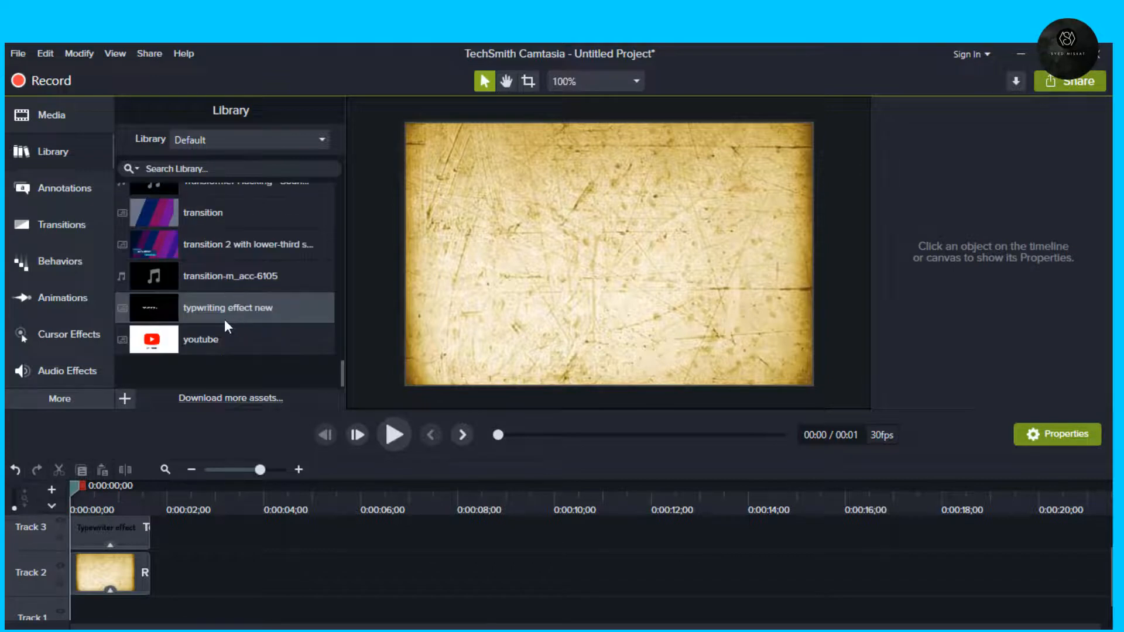
drag(221, 402, 70, 620)
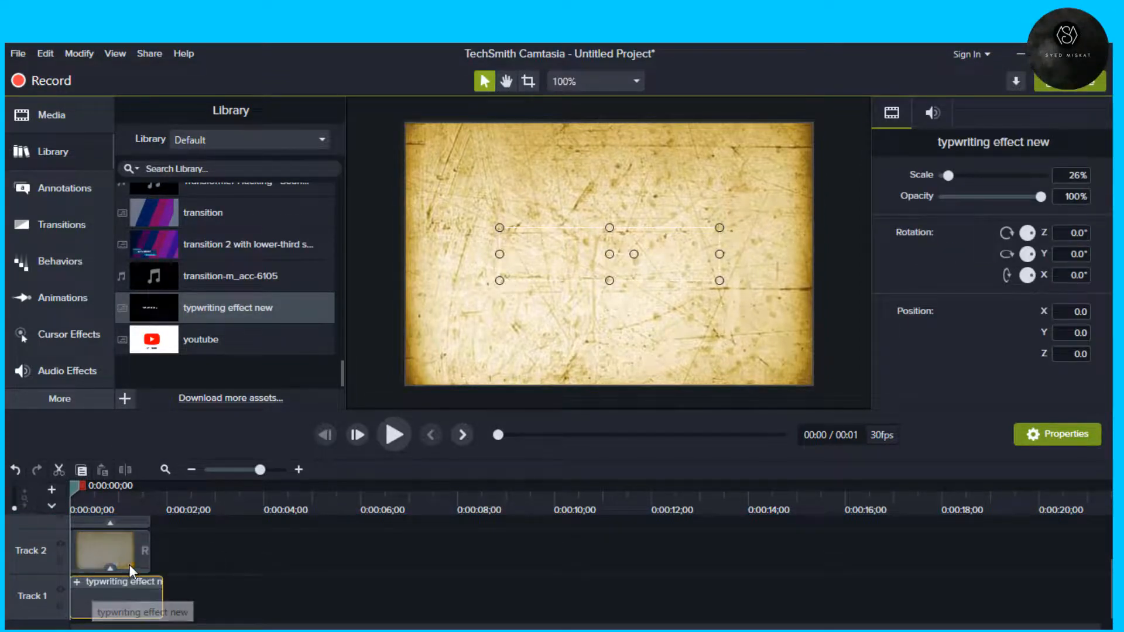
Shorten the typewriting effect clip on Track 1 to end together with the Track 2 background, and play the result
drag(162, 597, 149, 597)
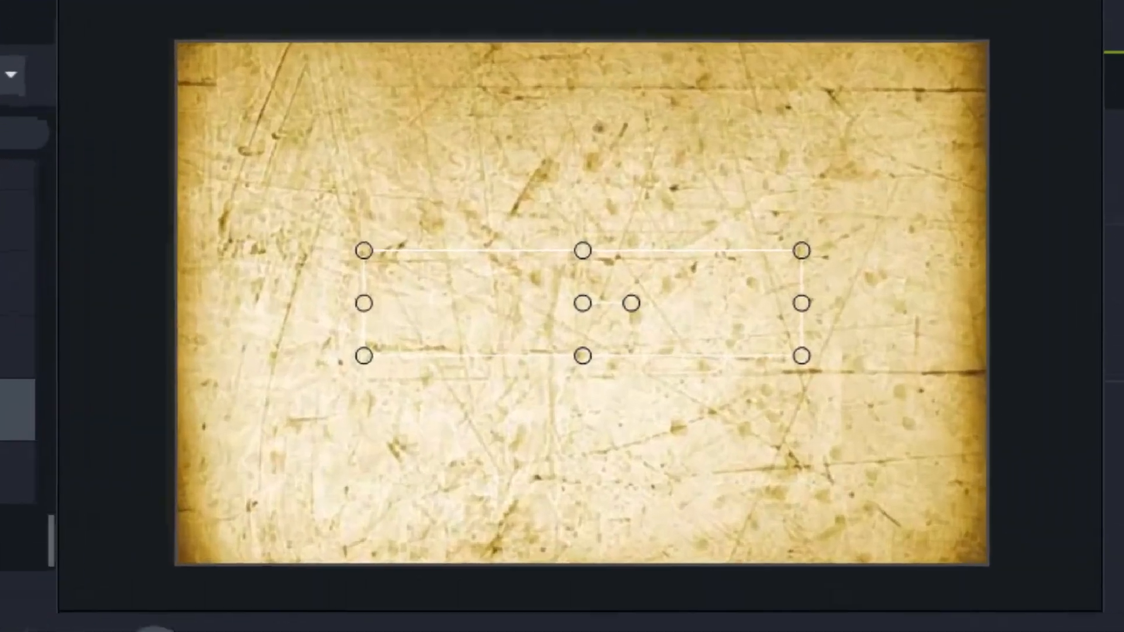
click(395, 435)
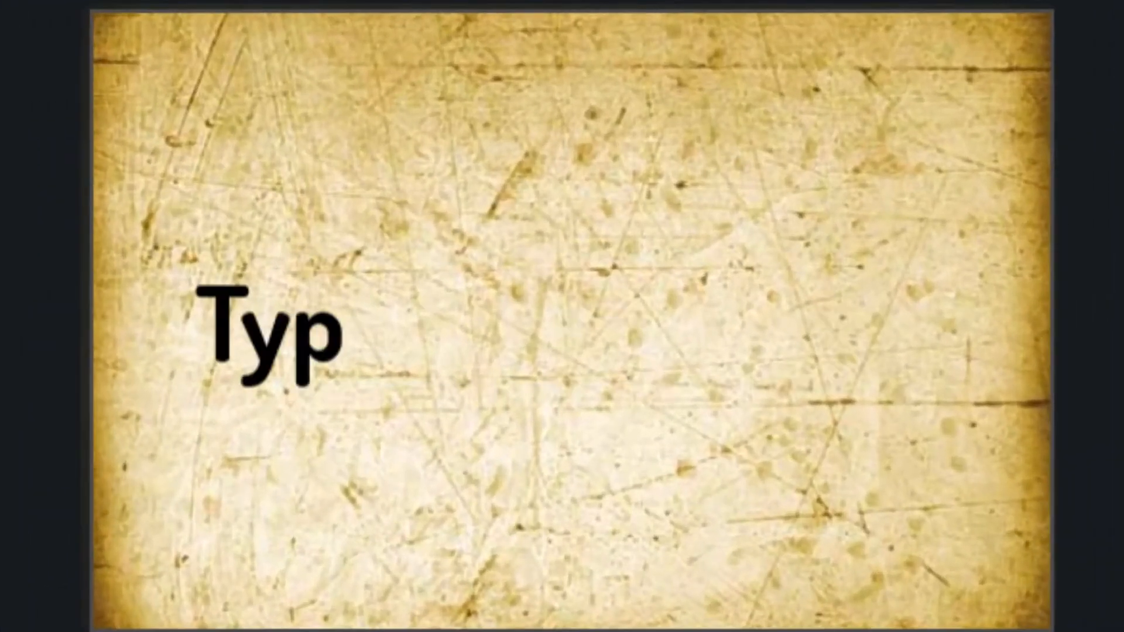